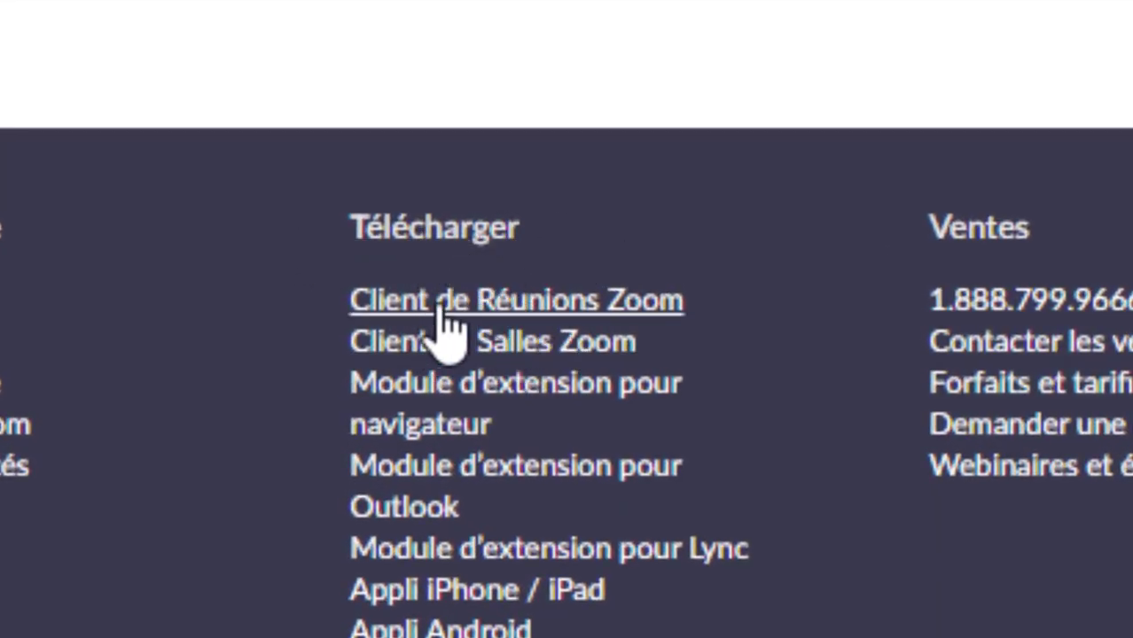
- Start downloading the Zoom meetings client from the Zoom download page, and cancel the ZoomInstaller (3).exe download
left_click(557, 312)
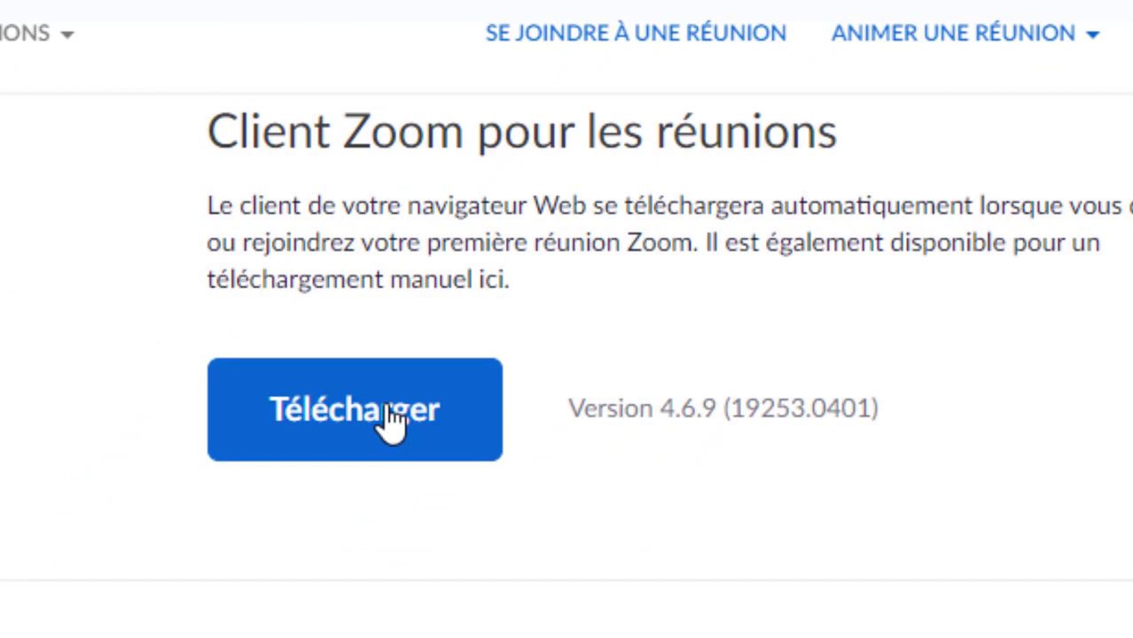
left_click(391, 418)
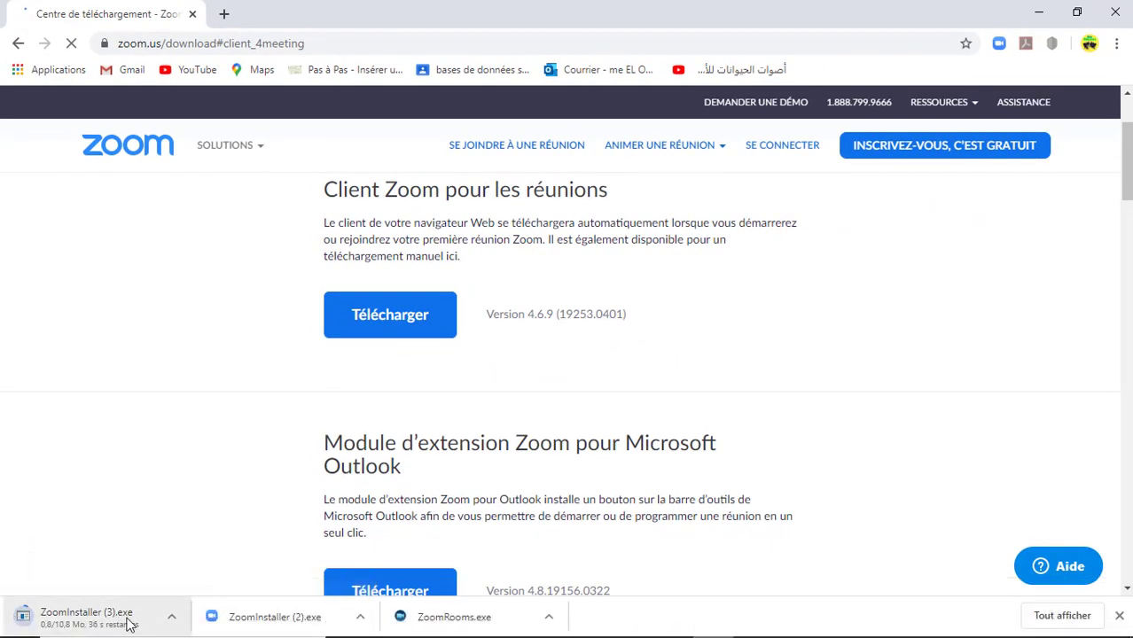
left_click(172, 620)
left_click(197, 589)
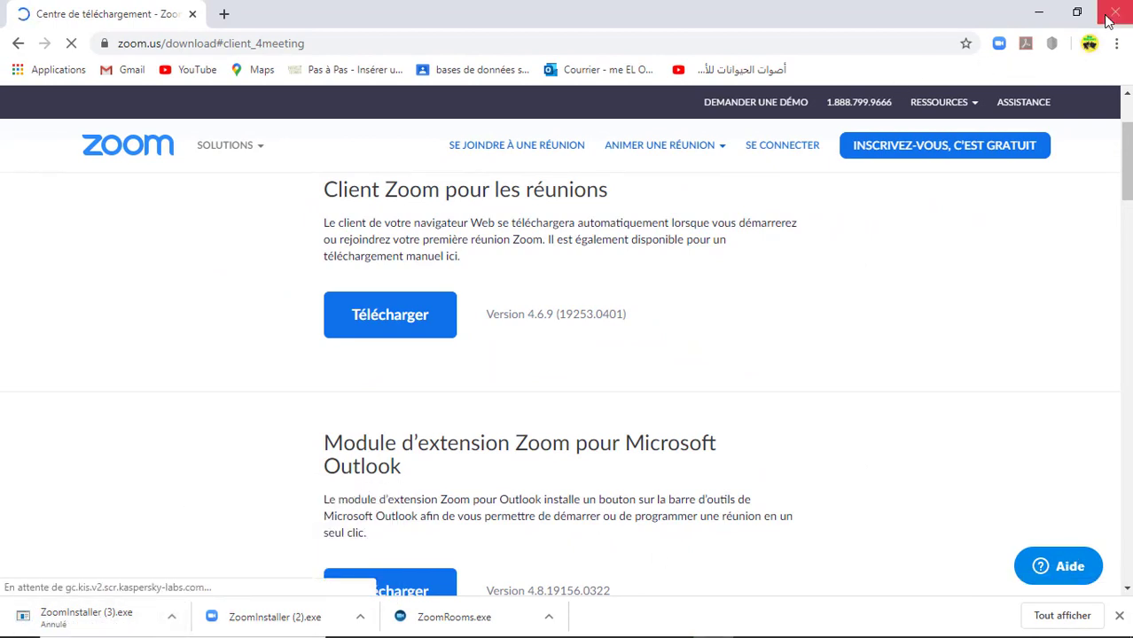
- Check the Téléchargements folder for the existing Zoom installers, and close both the folder and the browser
mouse_move(307, 617)
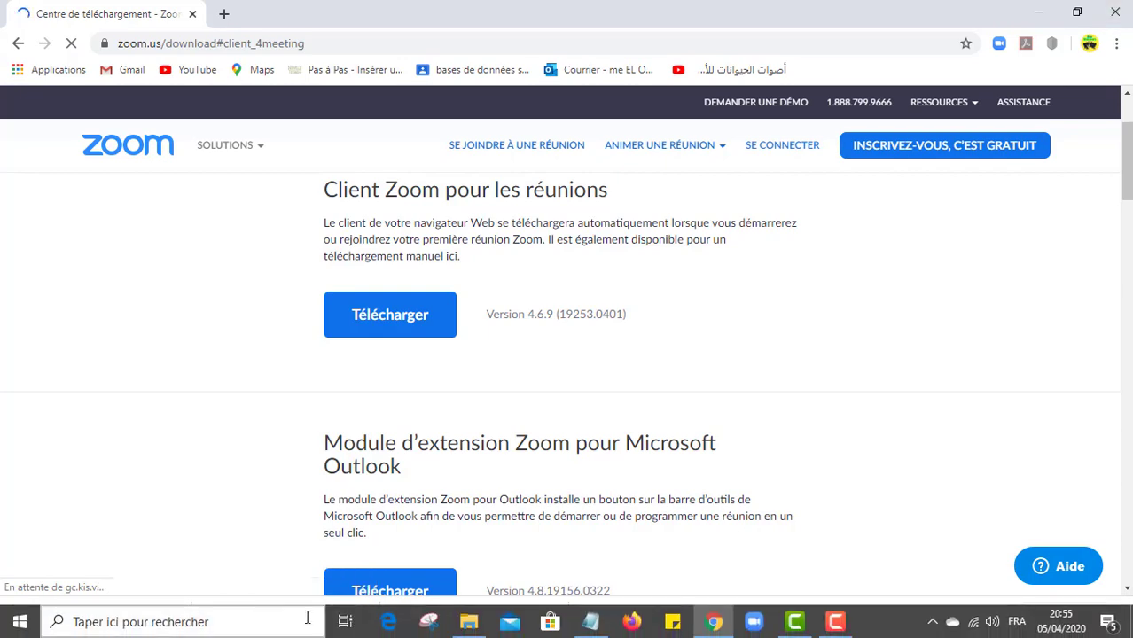
left_click(471, 623)
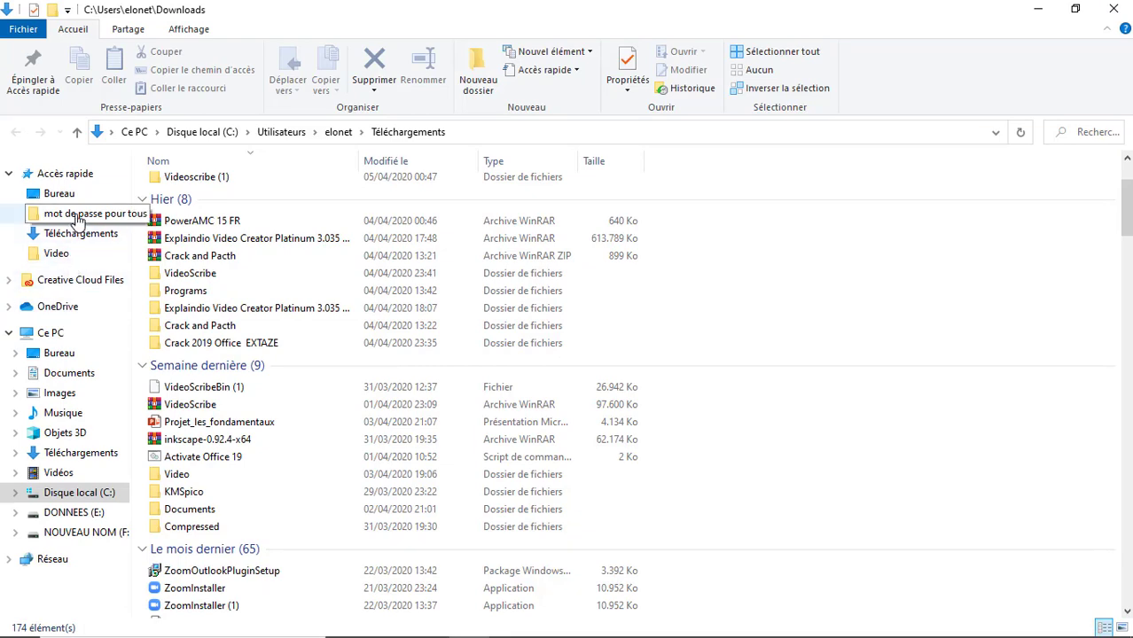
left_click(74, 238)
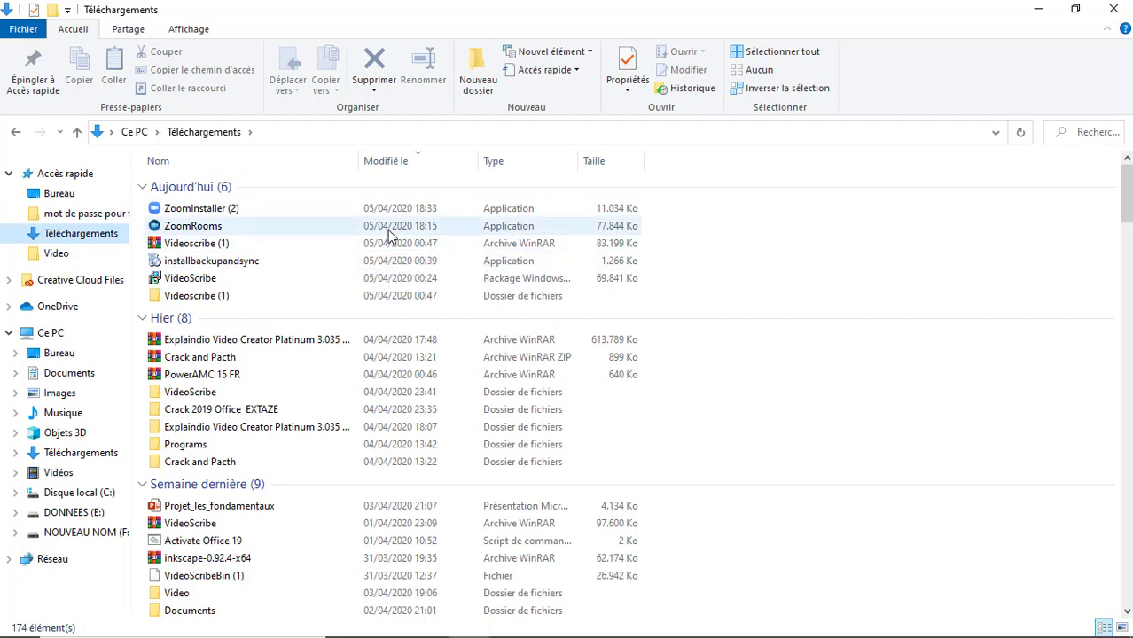
left_click(1114, 9)
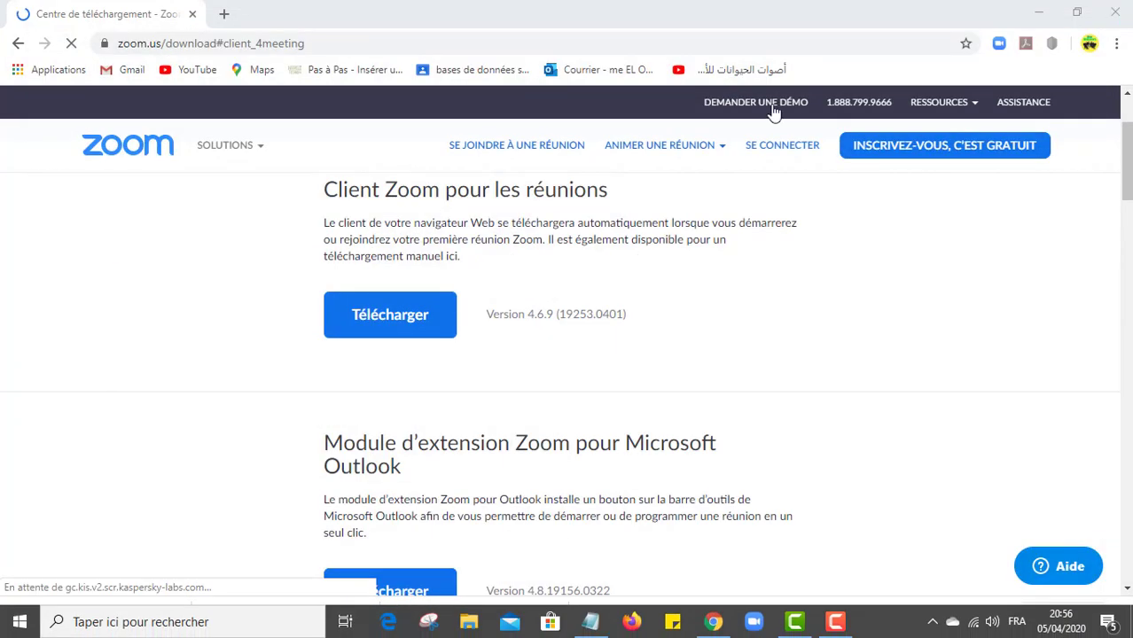
left_click(1116, 13)
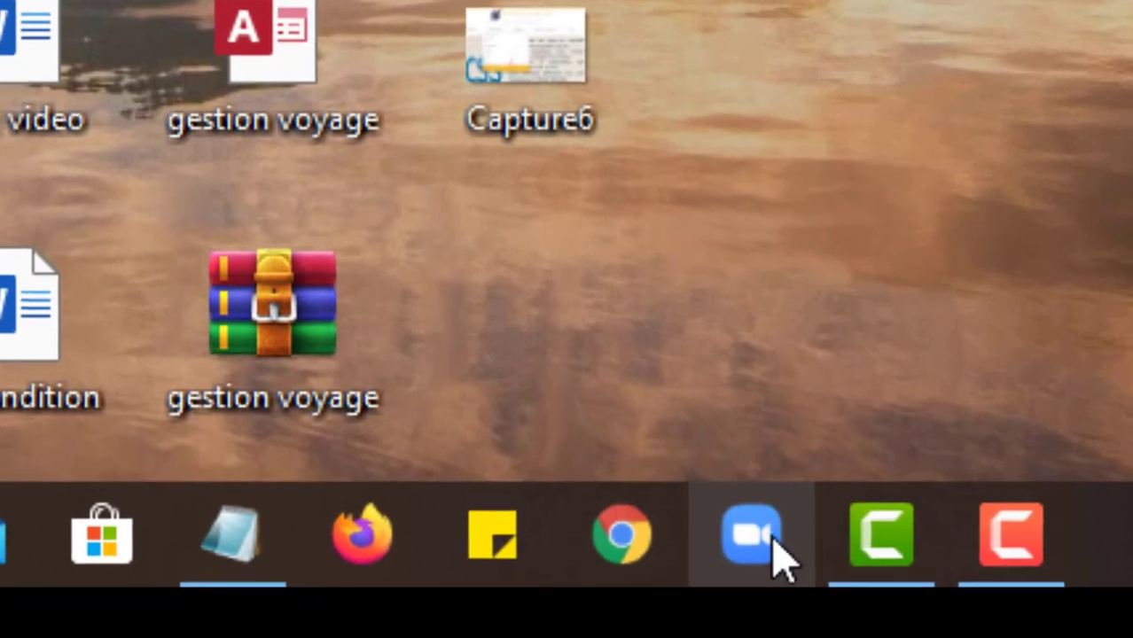
- Switch to the Zoom desktop client, start scheduling a new meeting and select its subject text
left_click(753, 535)
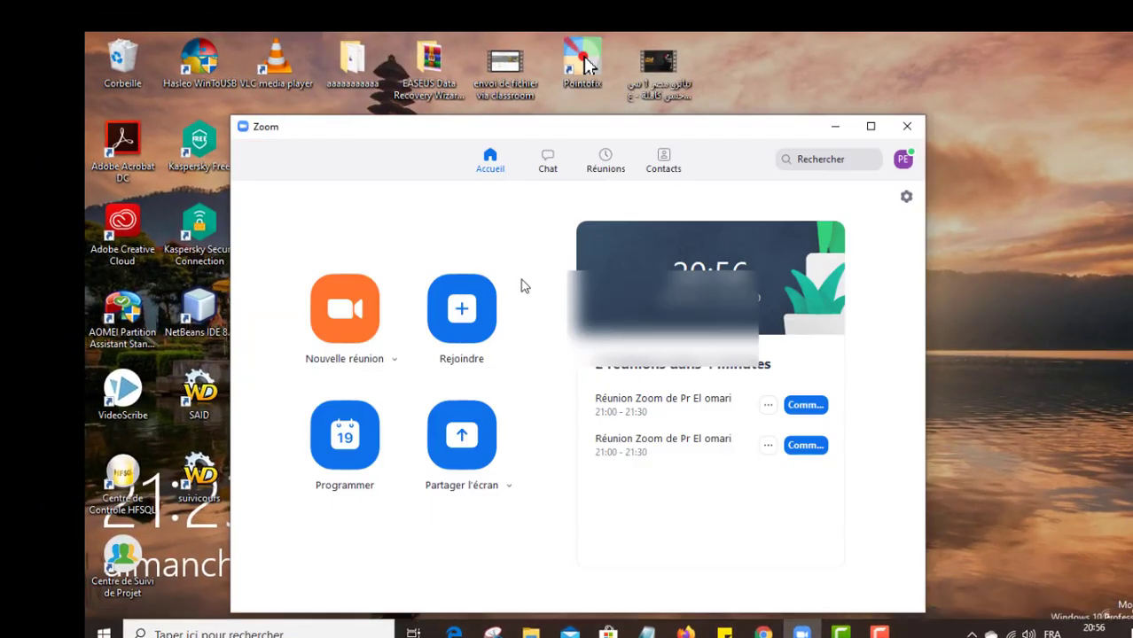
left_click_drag(594, 137, 599, 92)
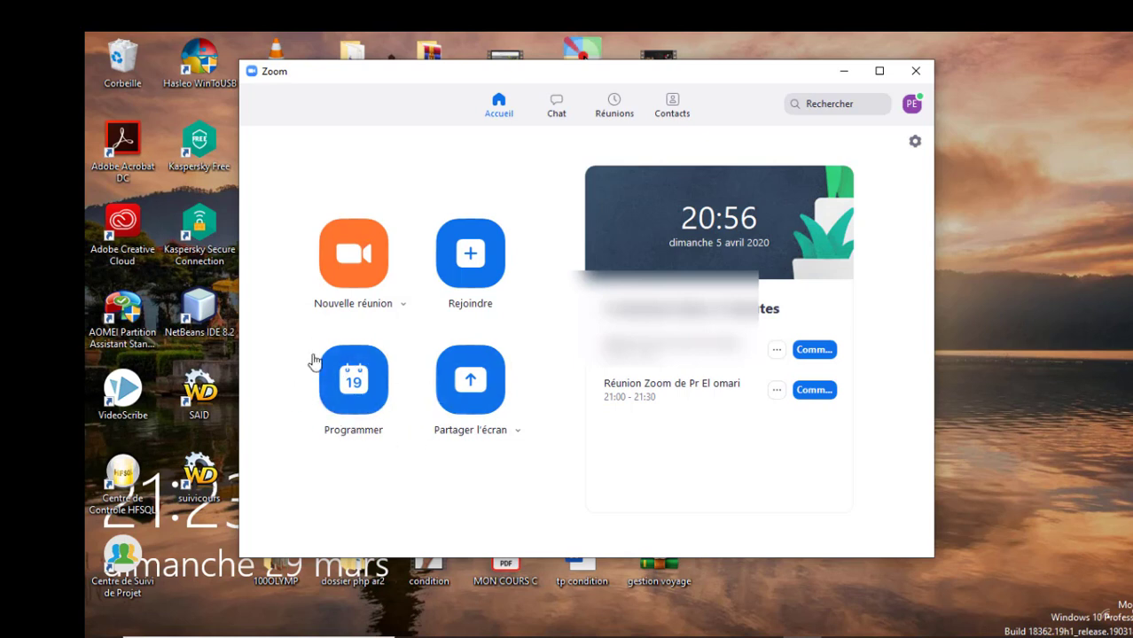
left_click(354, 390)
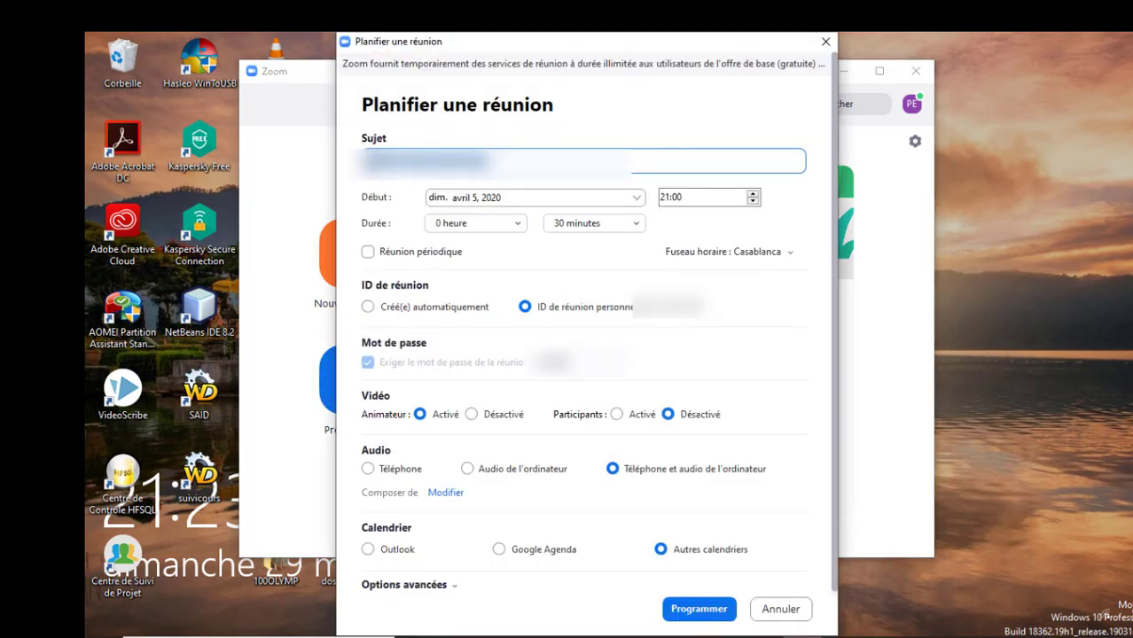
left_click(497, 163)
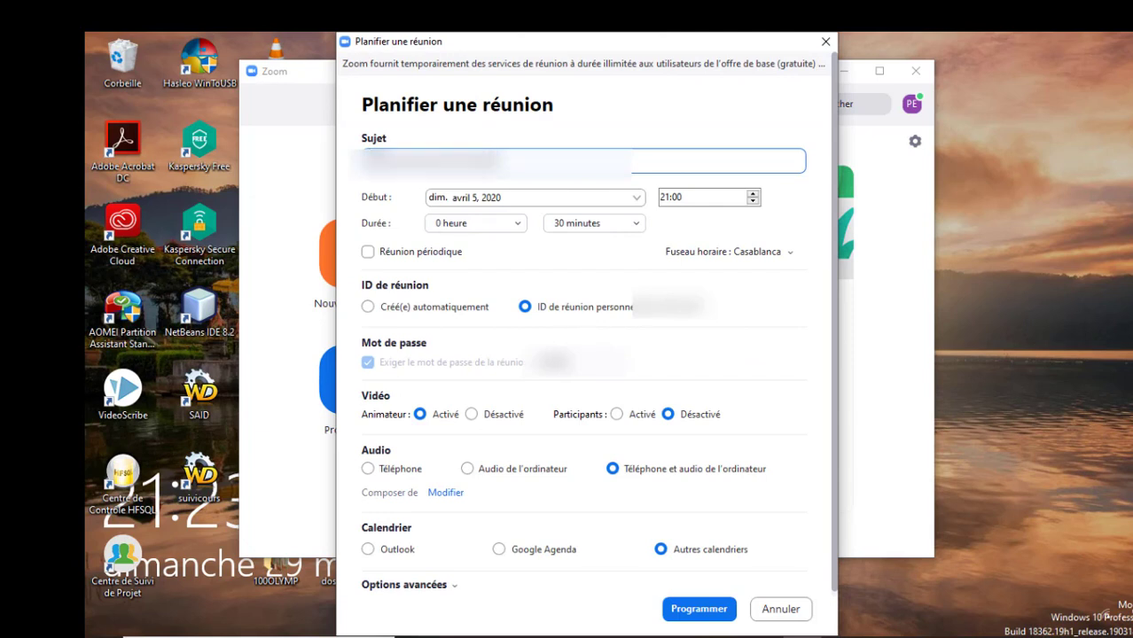
left_click_drag(495, 162, 345, 161)
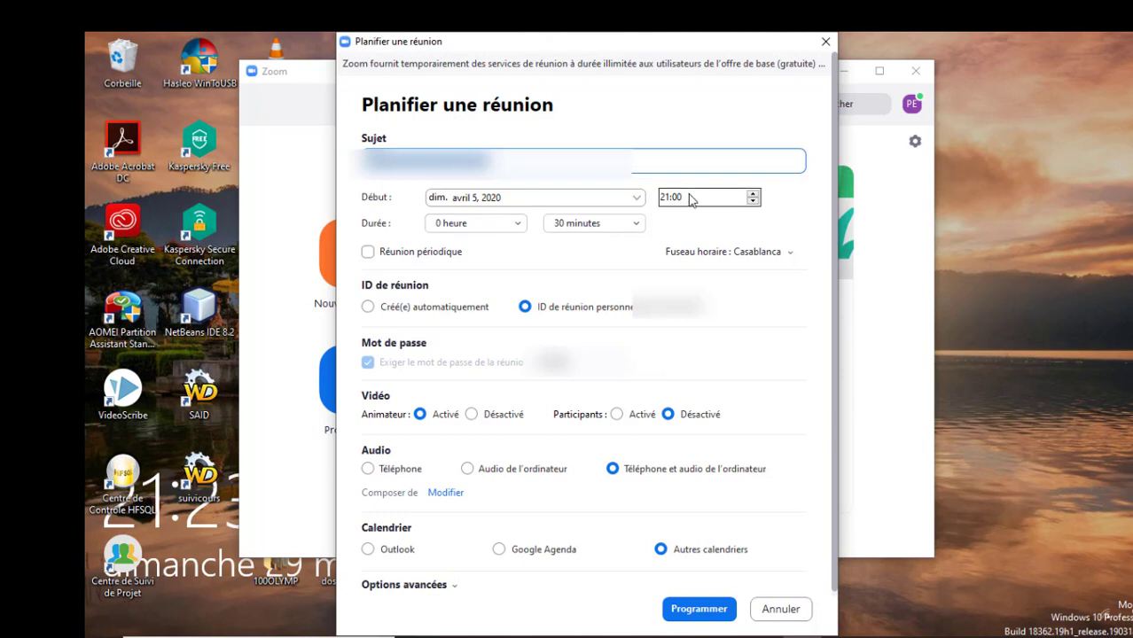
- Set the scheduled meeting's duration to 2 heures and 0 minute
left_click(519, 226)
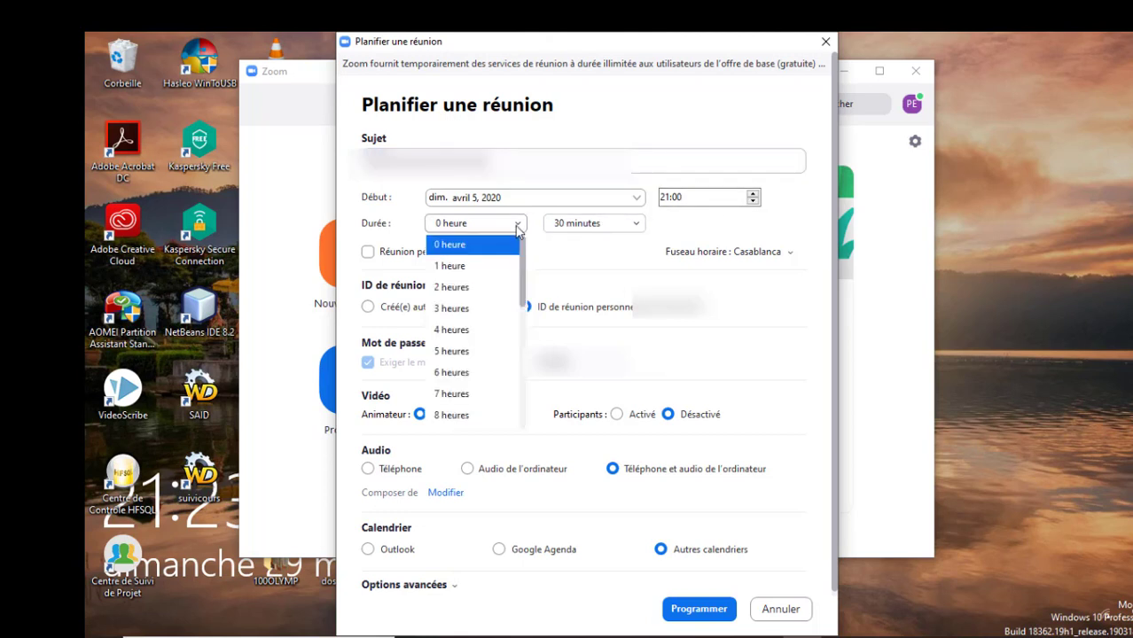
left_click(463, 285)
left_click(625, 229)
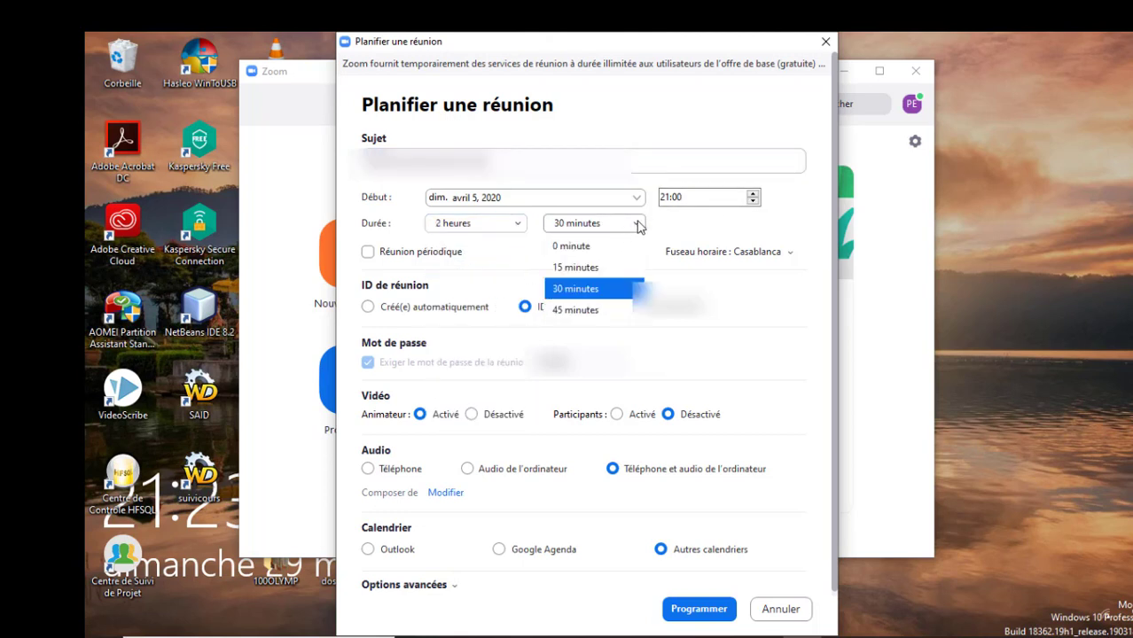
left_click(578, 246)
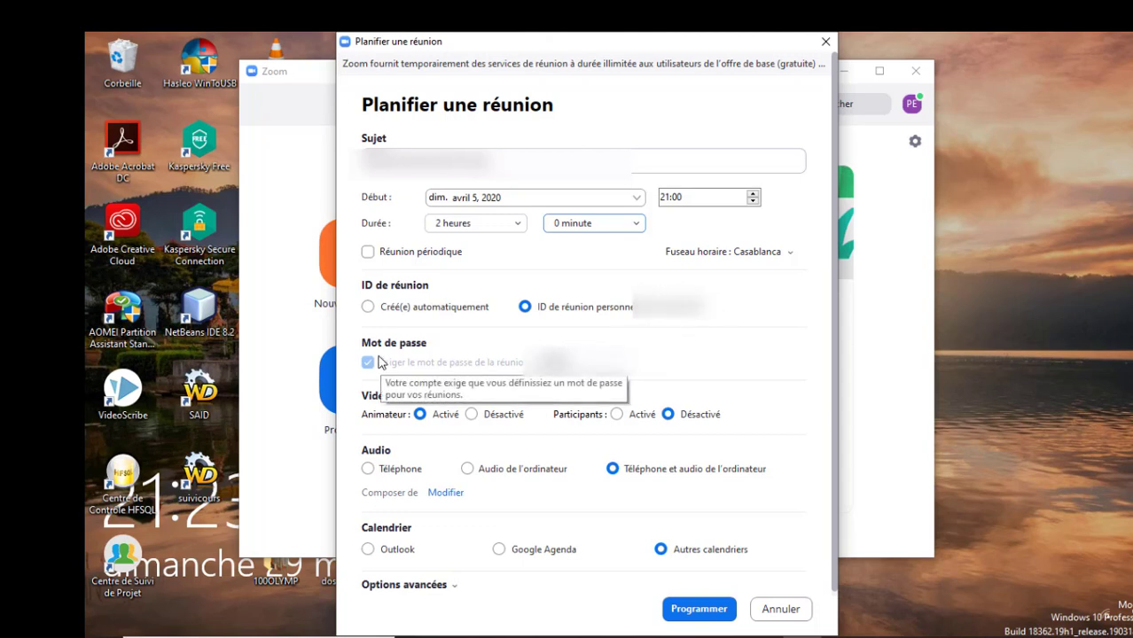
- Review the meeting password field, schedule the meeting and dismiss the invitation summary
double_click(554, 362)
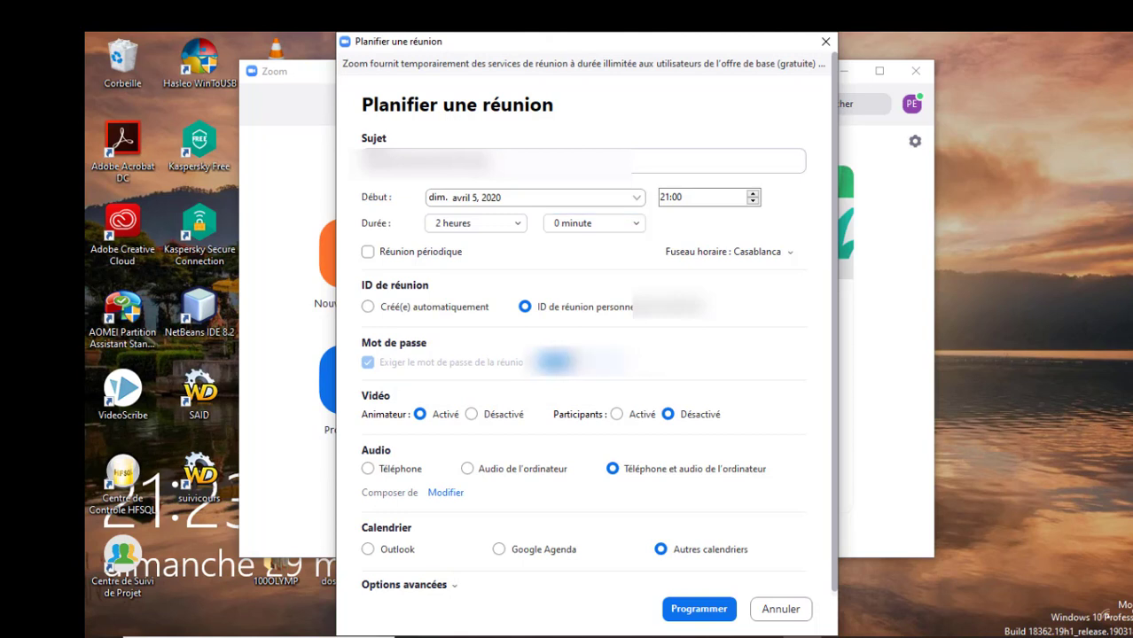
left_click(572, 362)
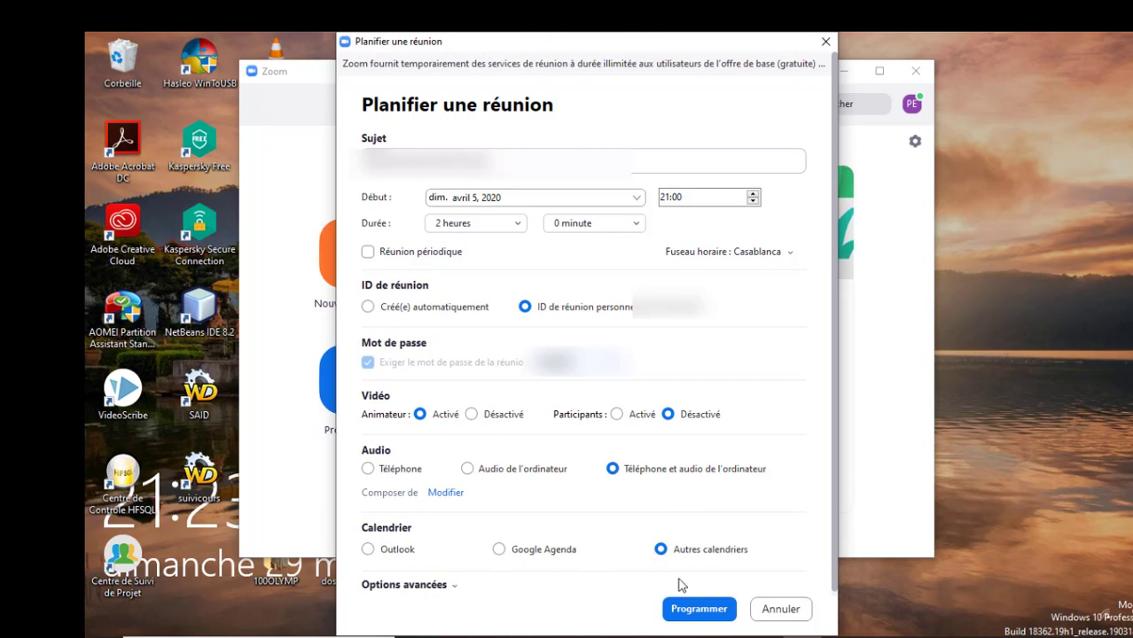
left_click(700, 610)
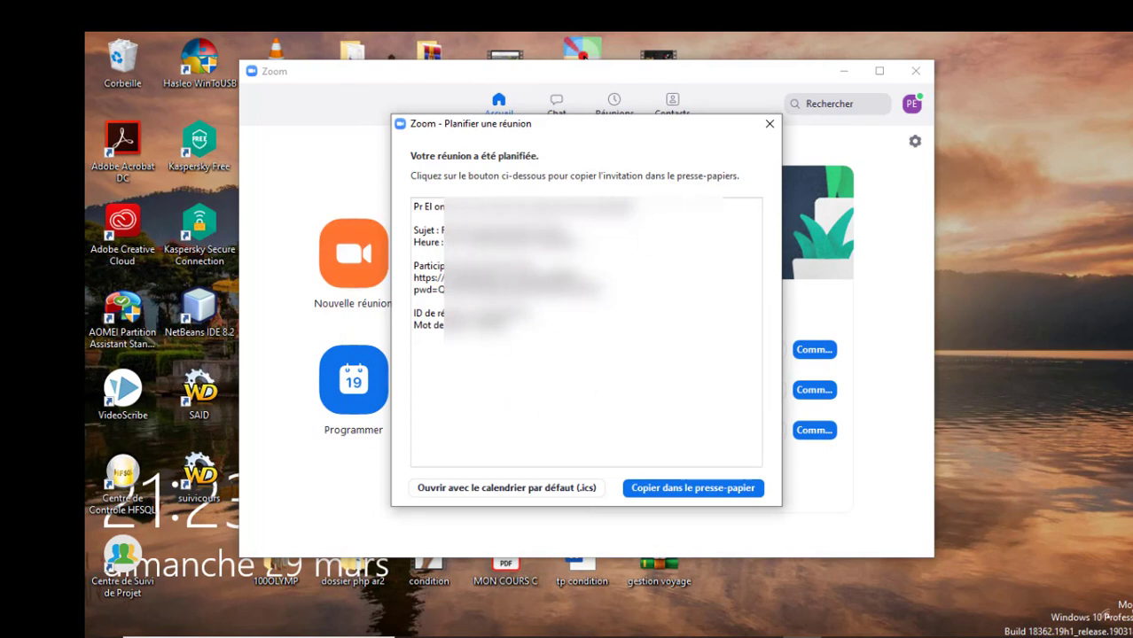
left_click(769, 123)
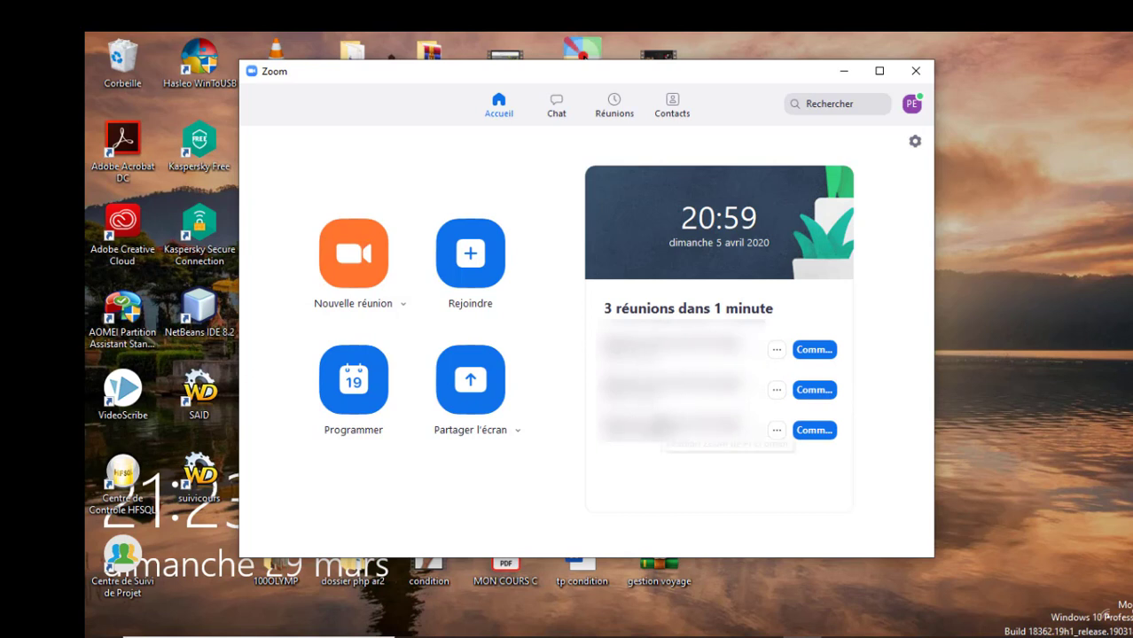
- Copy the first listed meeting's invitation and paste it into a new Bloc-notes document
left_click(777, 351)
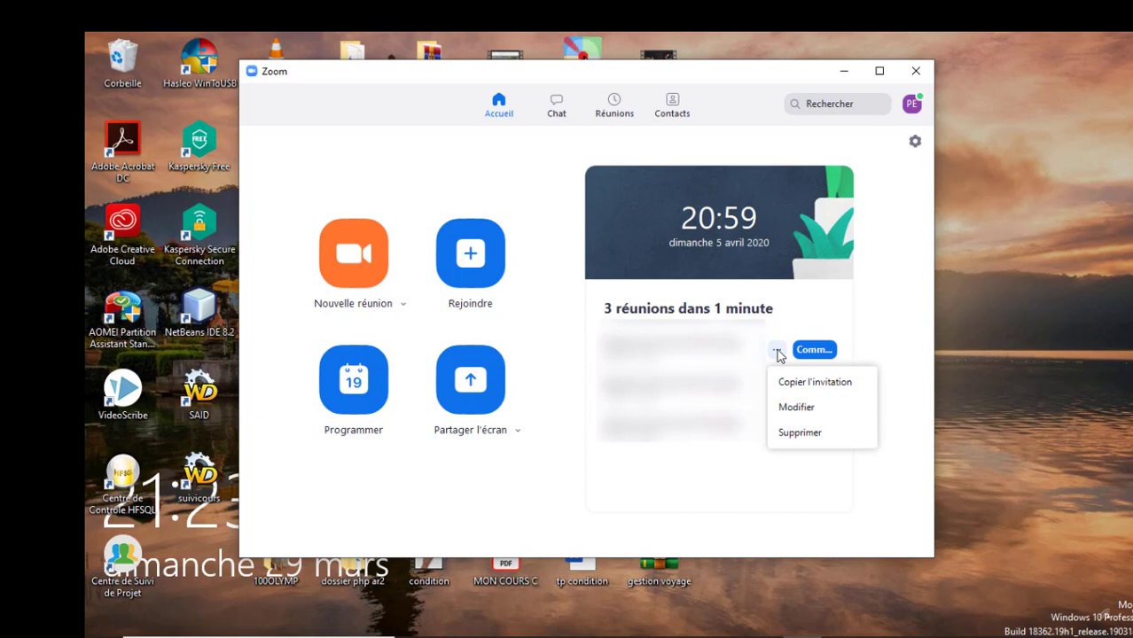
left_click(824, 388)
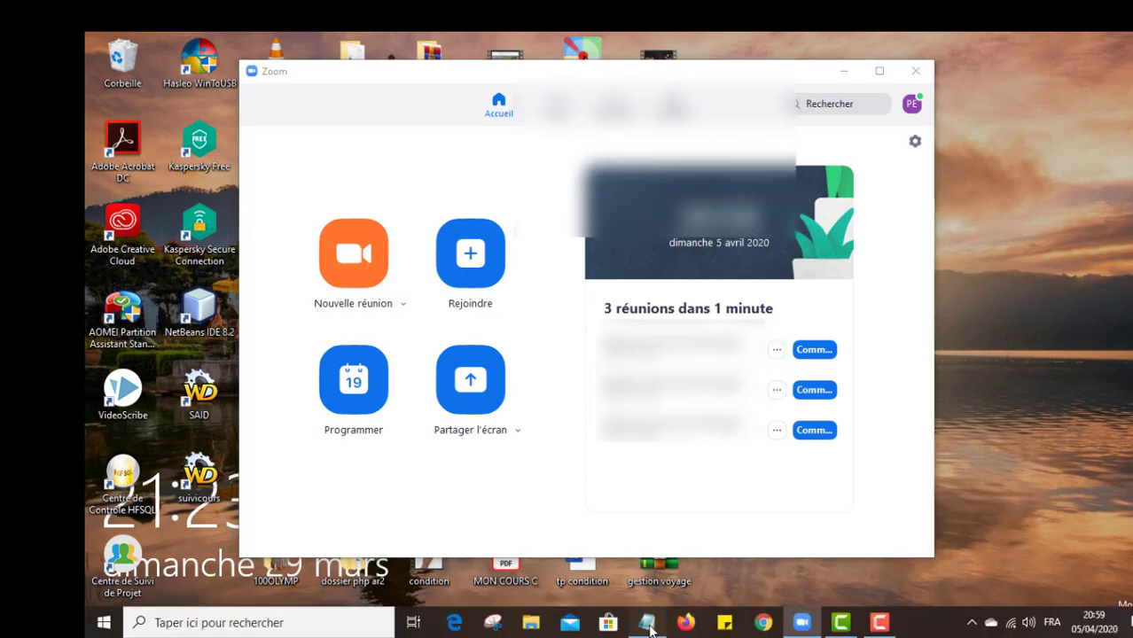
left_click(648, 623)
key("ctrl+n")
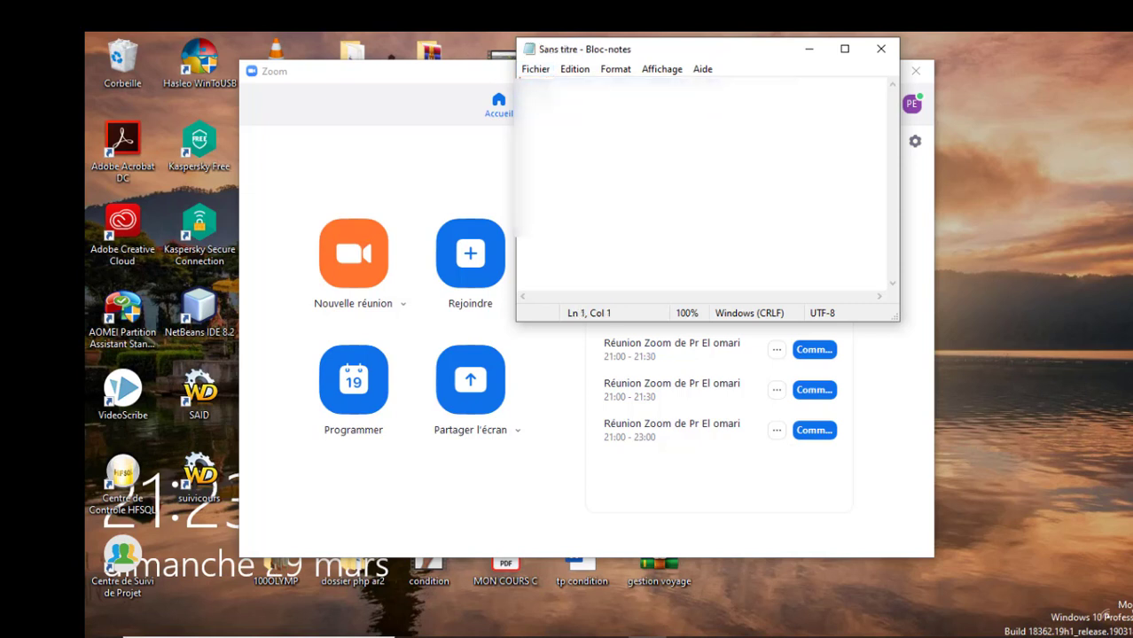
right_click(550, 97)
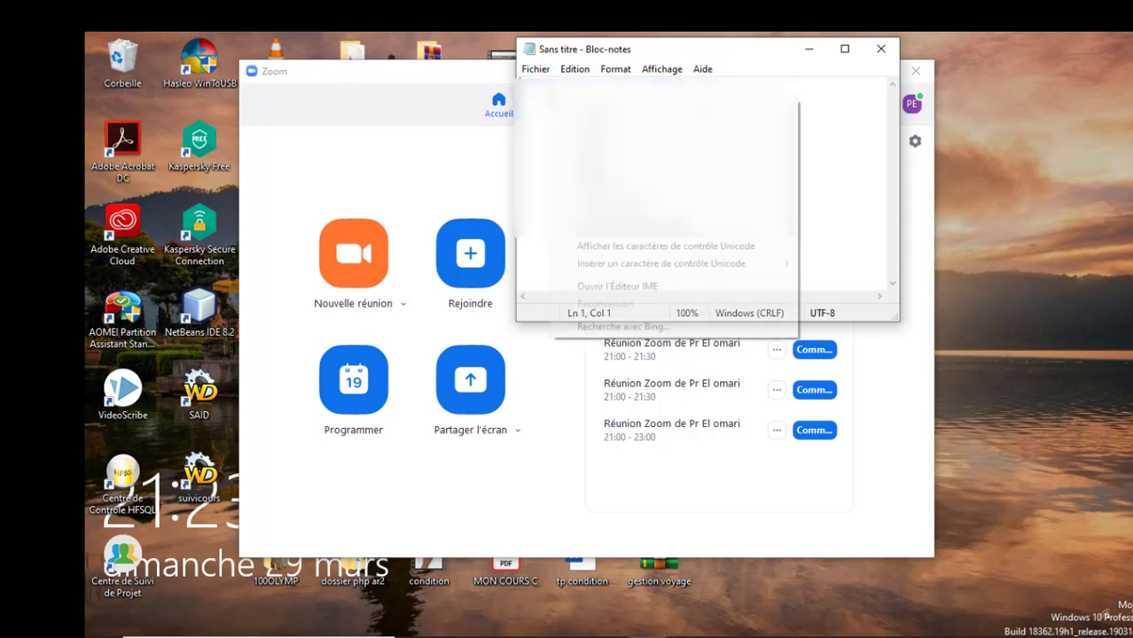
left_click(577, 169)
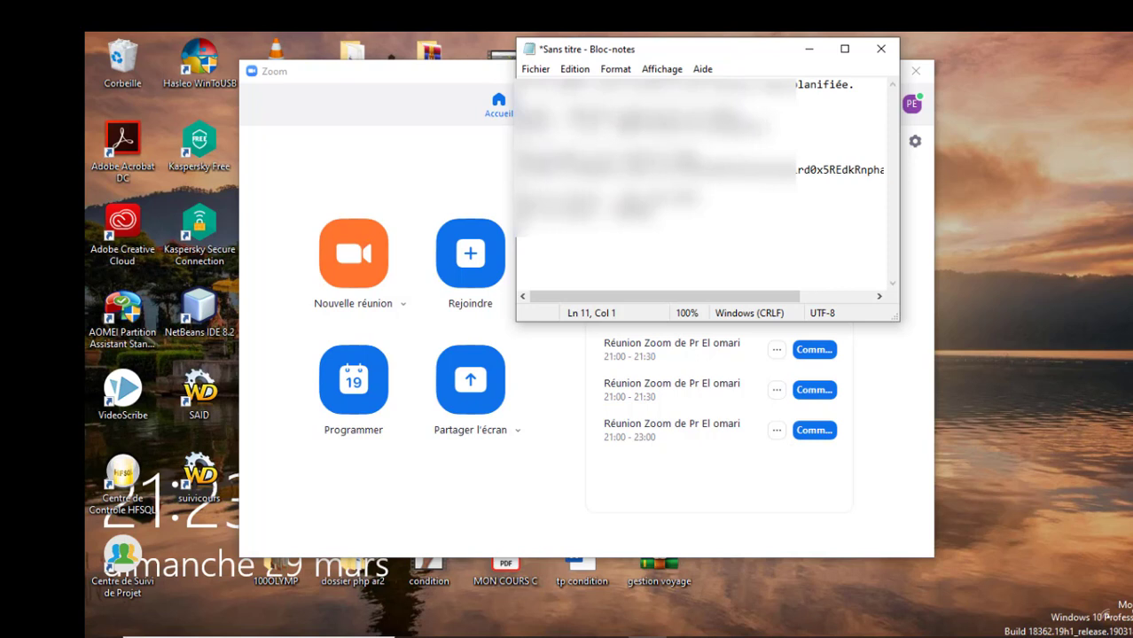
- Examine the meeting link, meeting ID and password in the pasted invitation, and close the note without saving
mouse_move(519, 169)
left_mouse_down()
mouse_move(892, 170)
mouse_move(503, 163)
left_mouse_up()
left_click_drag(620, 199, 697, 199)
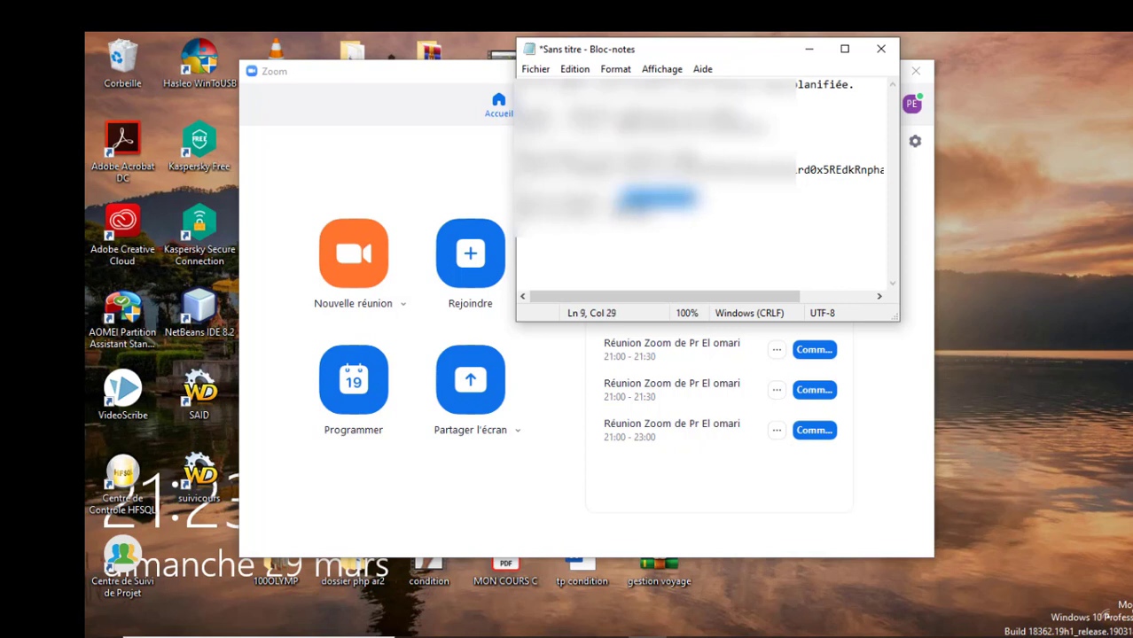
left_click_drag(615, 212, 654, 212)
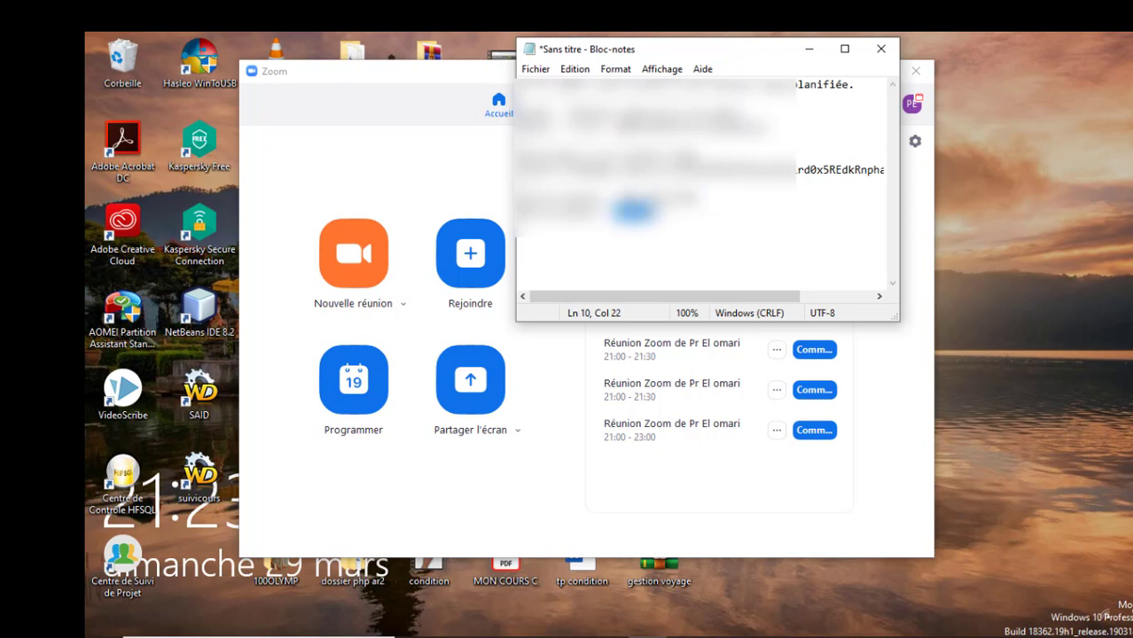
left_click(881, 48)
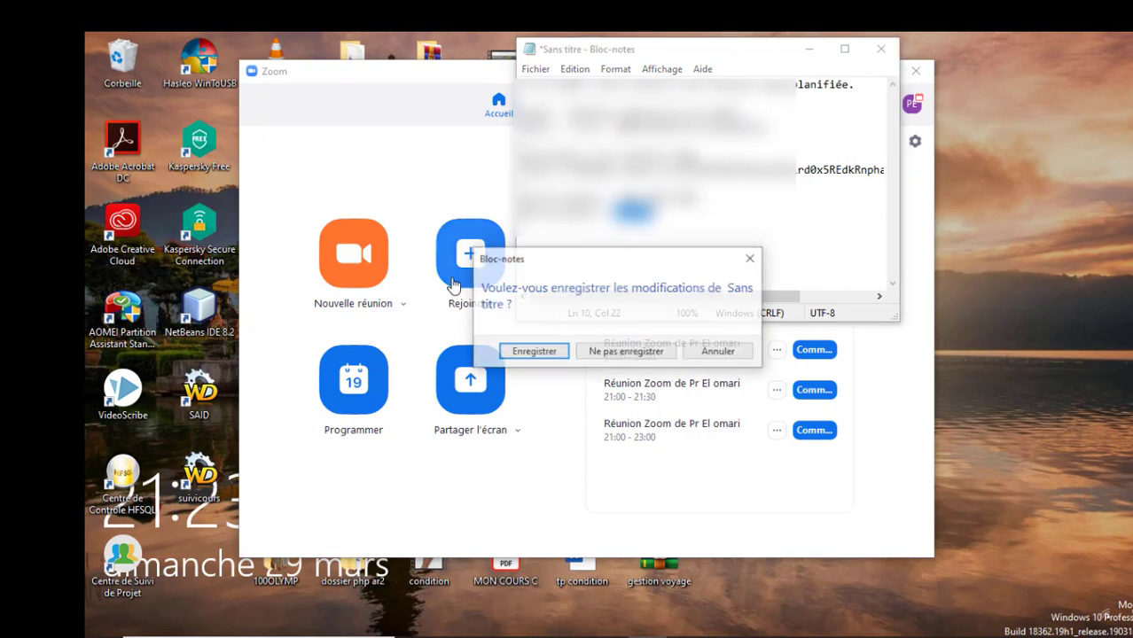
left_click(605, 354)
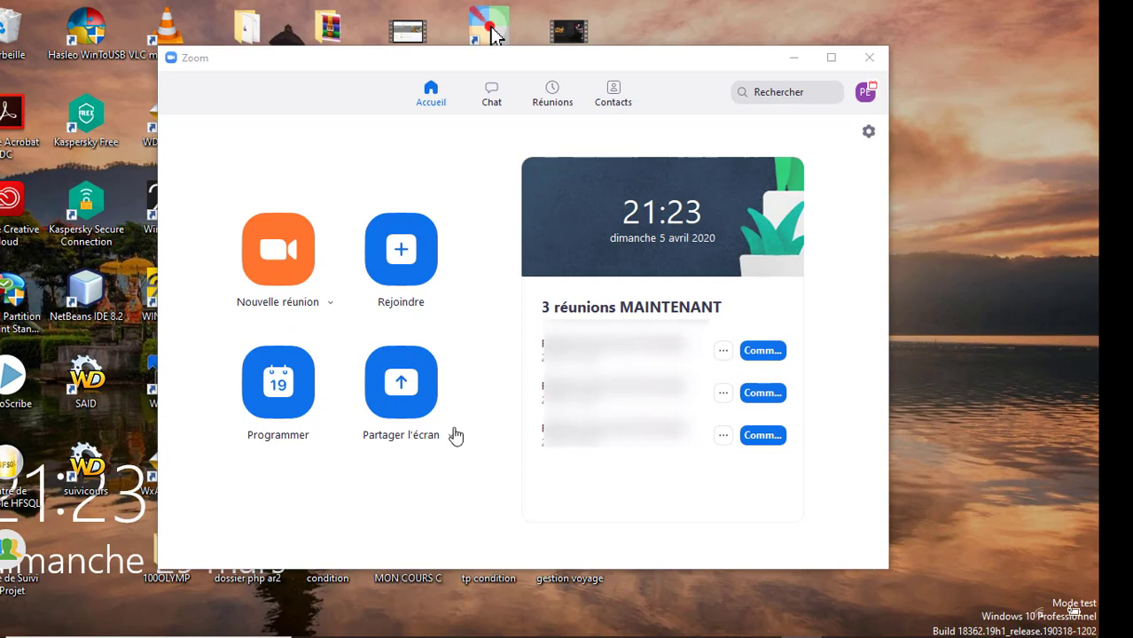
- Start a screen share from the Zoom home page using the meeting ID
left_click(407, 395)
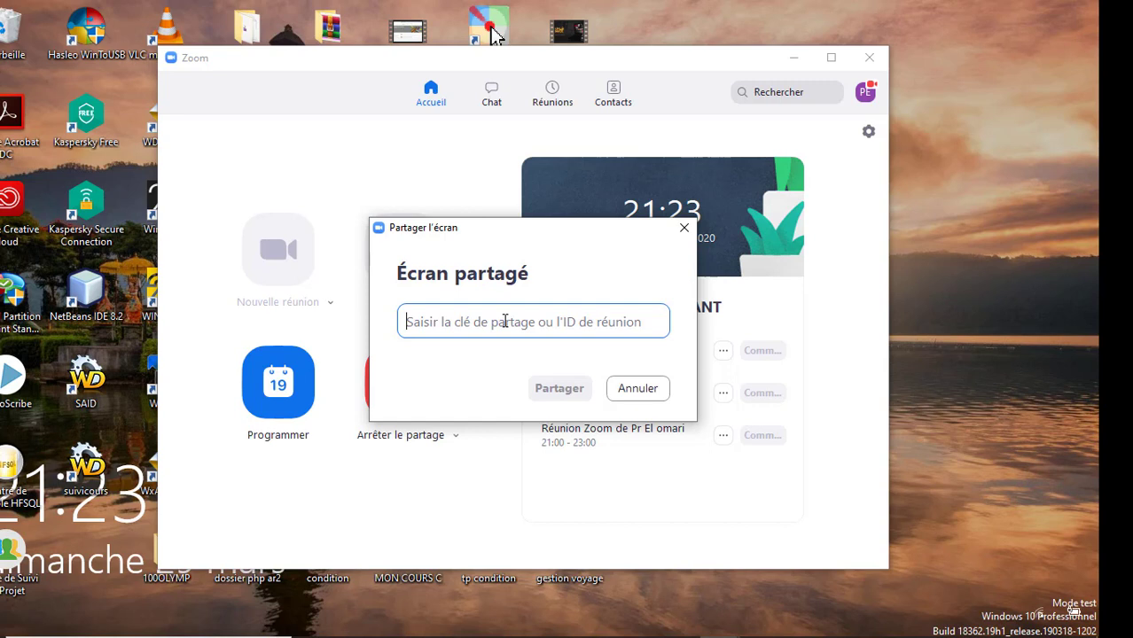
key("ctrl+v")
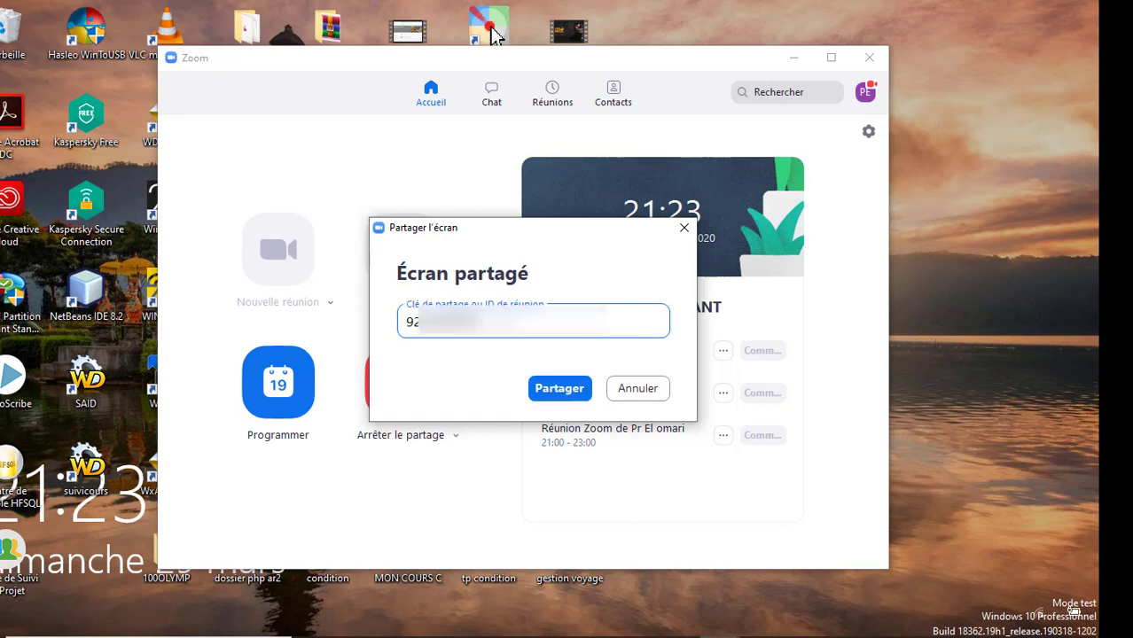
left_click(558, 390)
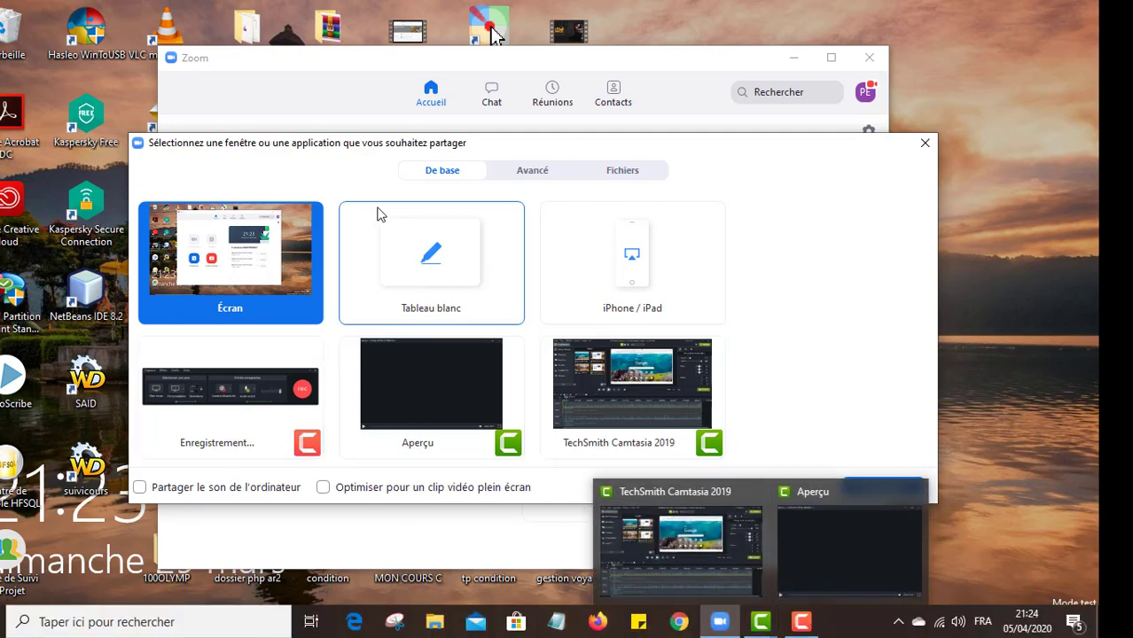
- Share a Tableau blanc in the meeting and draw a few freehand strokes on its left side
left_click(436, 272)
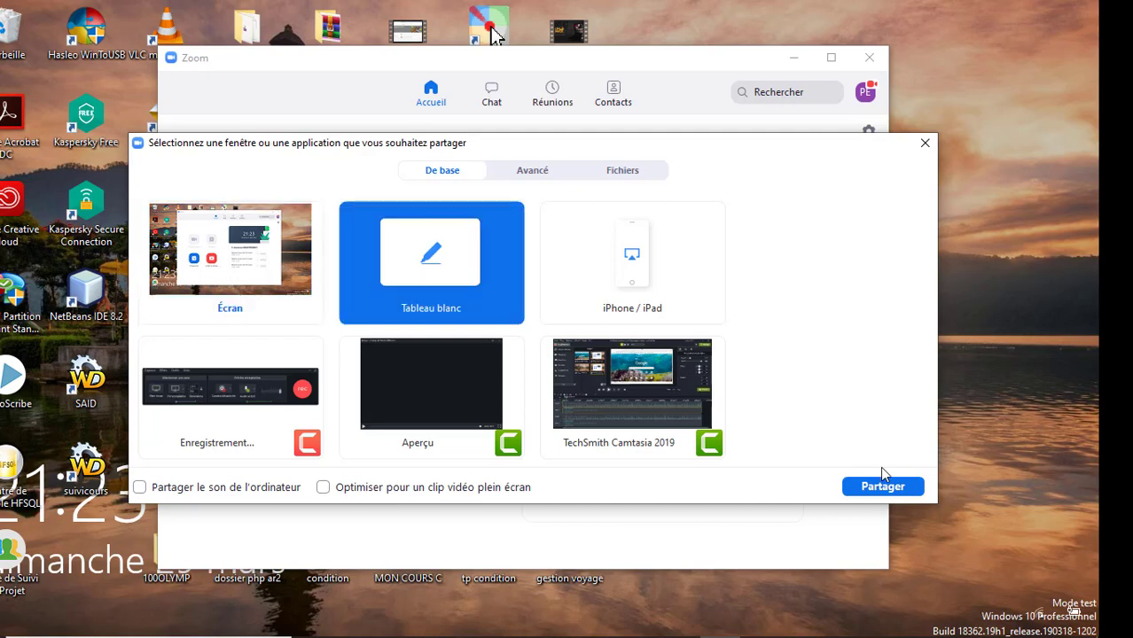
left_click(883, 488)
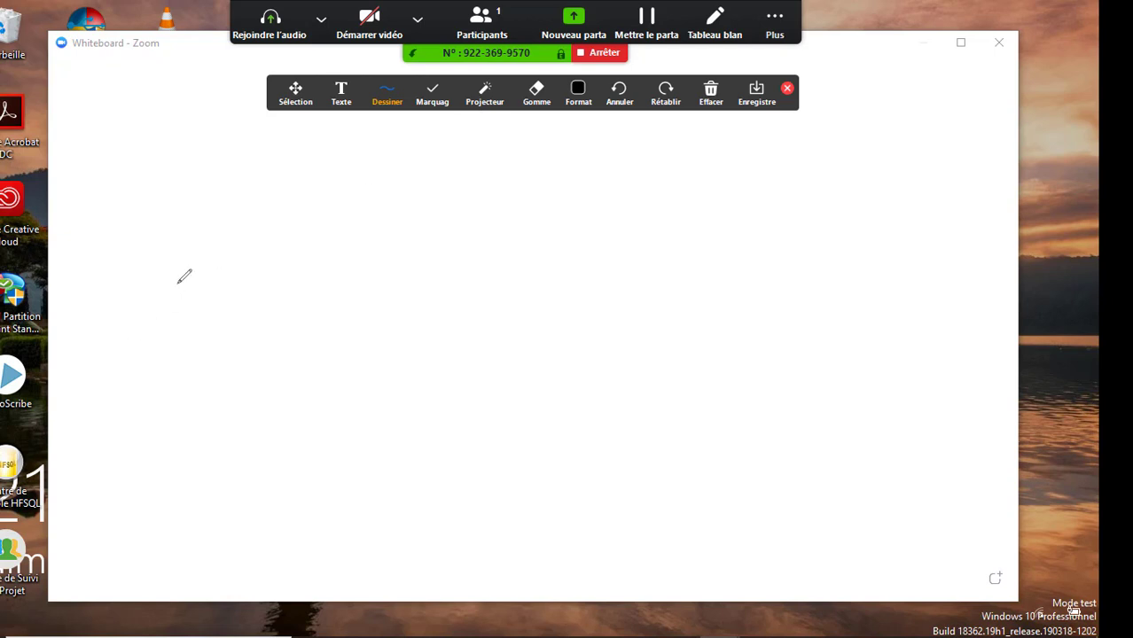
mouse_move(117, 250)
left_mouse_down()
mouse_move(181, 244)
mouse_move(169, 258)
mouse_move(182, 277)
left_mouse_up()
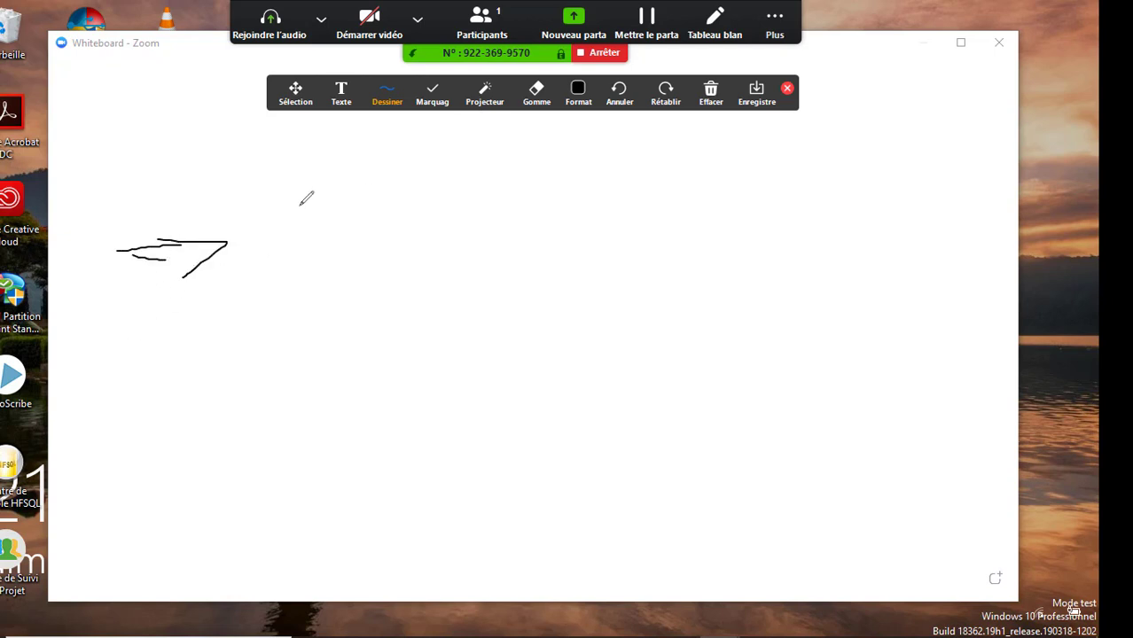
- Draw four more freehand strokes on the whiteboard, extending from the existing arrow-like sketch towards the middle
mouse_move(300, 204)
left_mouse_down()
mouse_move(270, 222)
mouse_move(290, 277)
left_mouse_up()
left_click_drag(324, 235, 450, 234)
left_click_drag(369, 273, 461, 256)
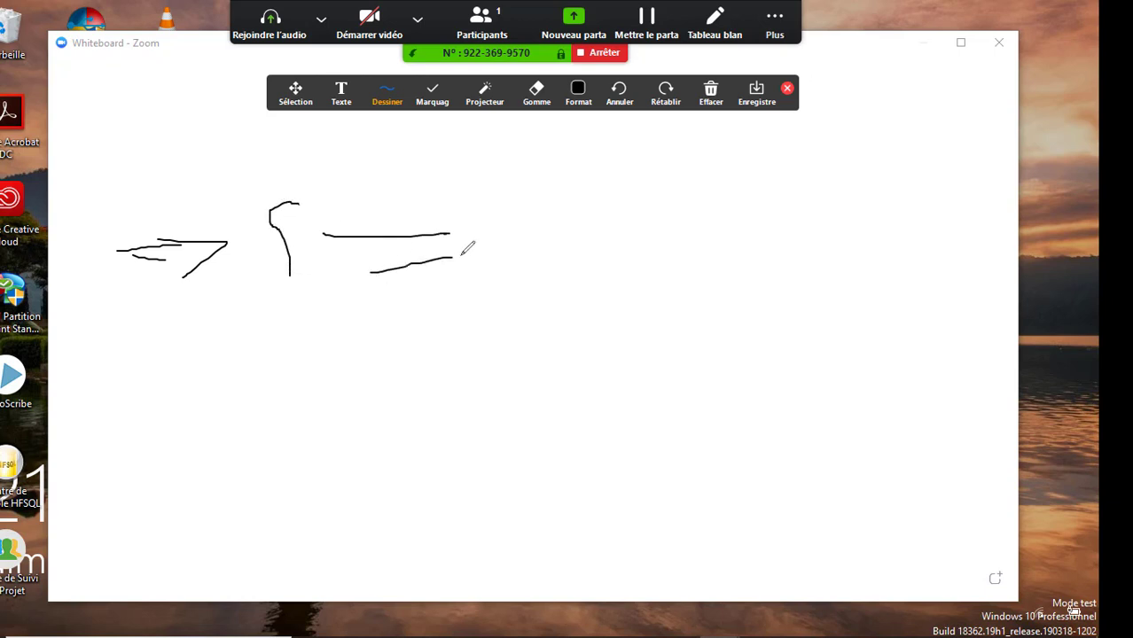
left_click_drag(509, 205, 506, 281)
- Join the meeting's audio by computer, then unmute and mute the microphone again
left_click(275, 34)
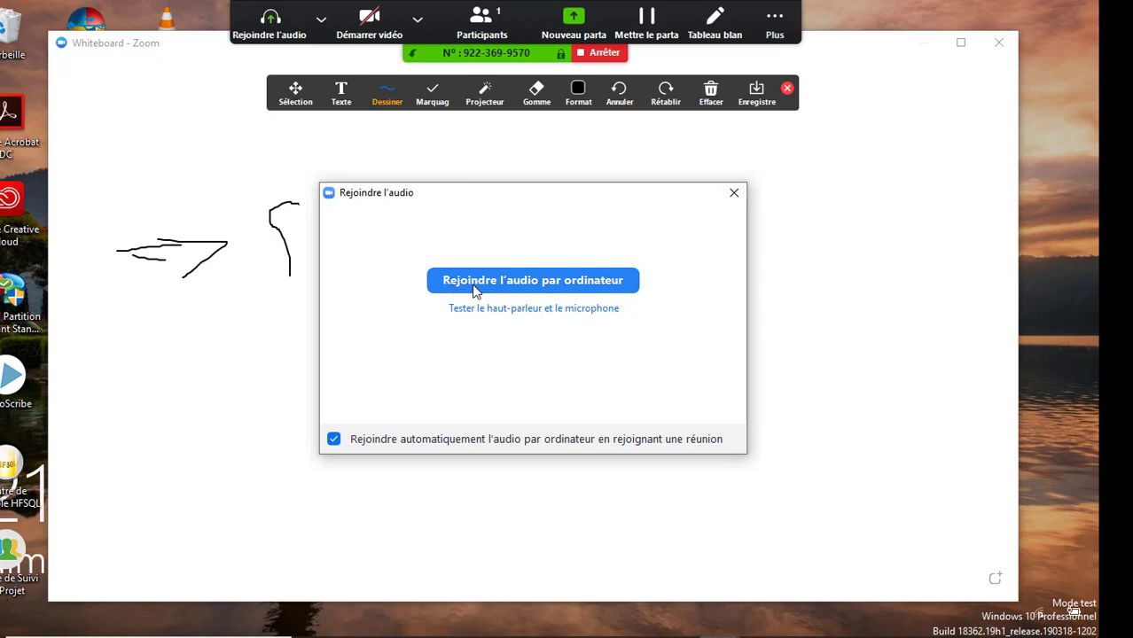
left_click(529, 282)
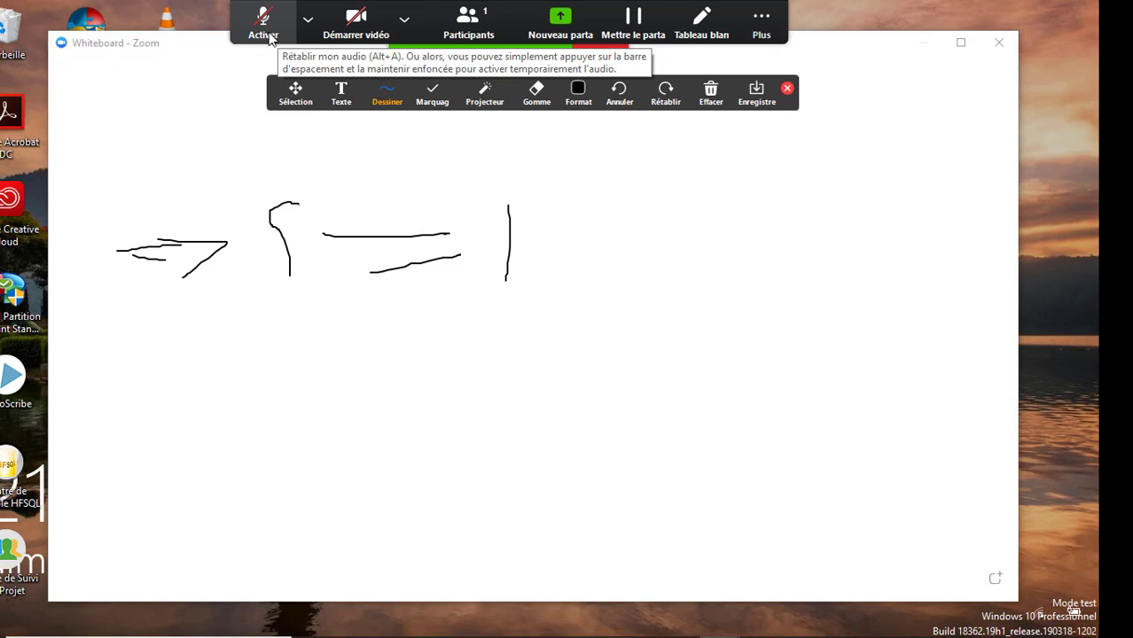
left_click(265, 20)
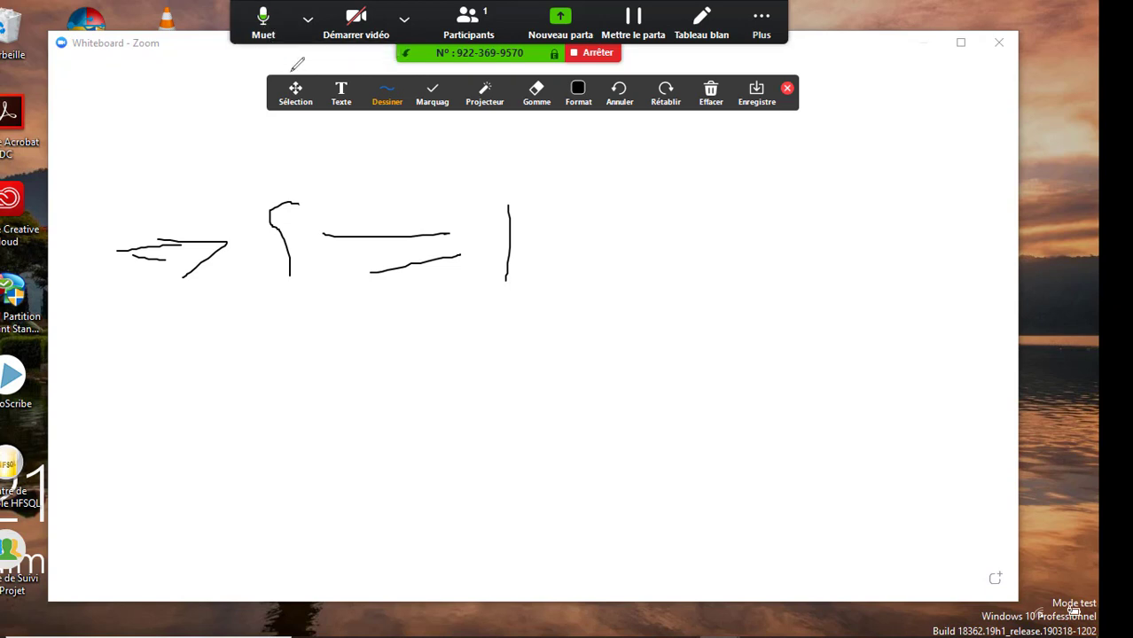
left_click(269, 33)
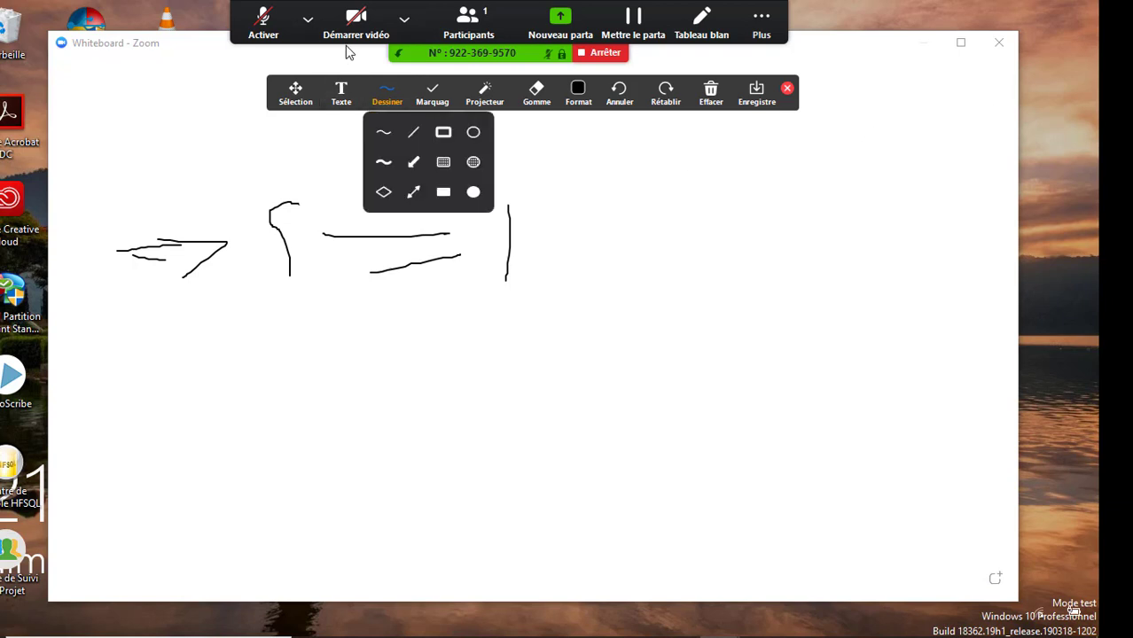
- Examine the participants list and the additional meeting options, including Enregistrer, and close the participants list
left_click(468, 24)
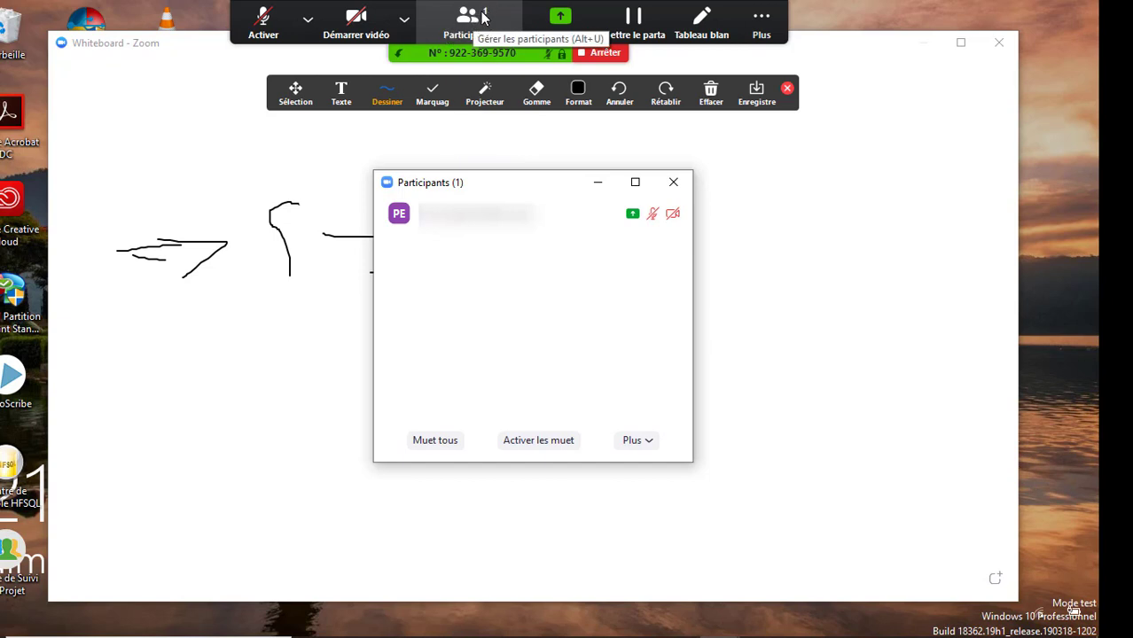
mouse_move(484, 96)
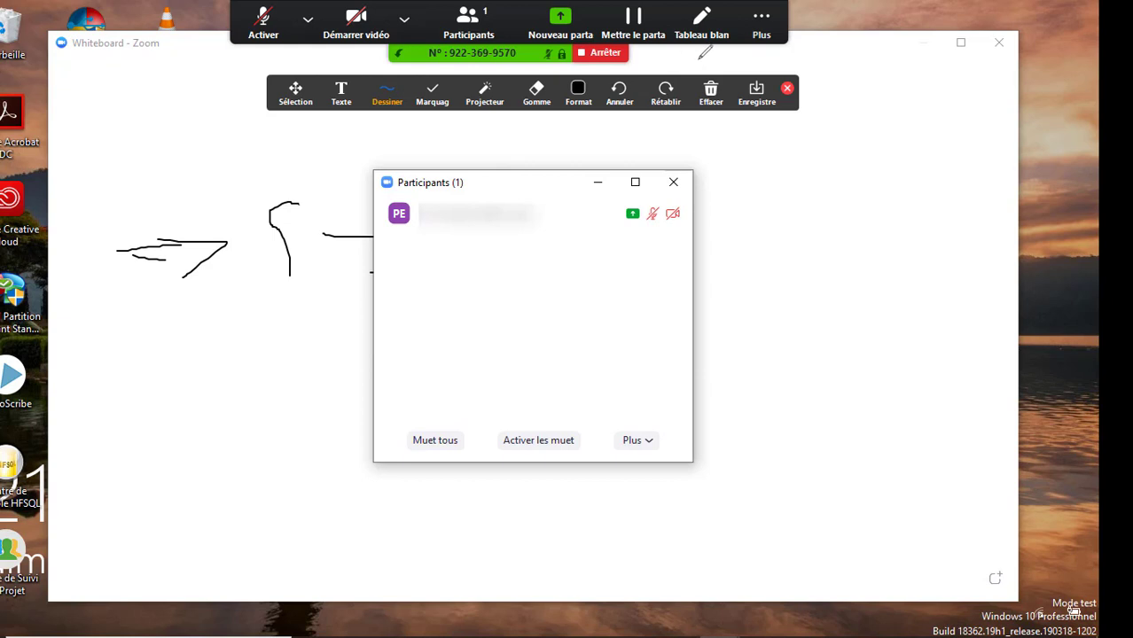
left_click(711, 90)
left_click(762, 19)
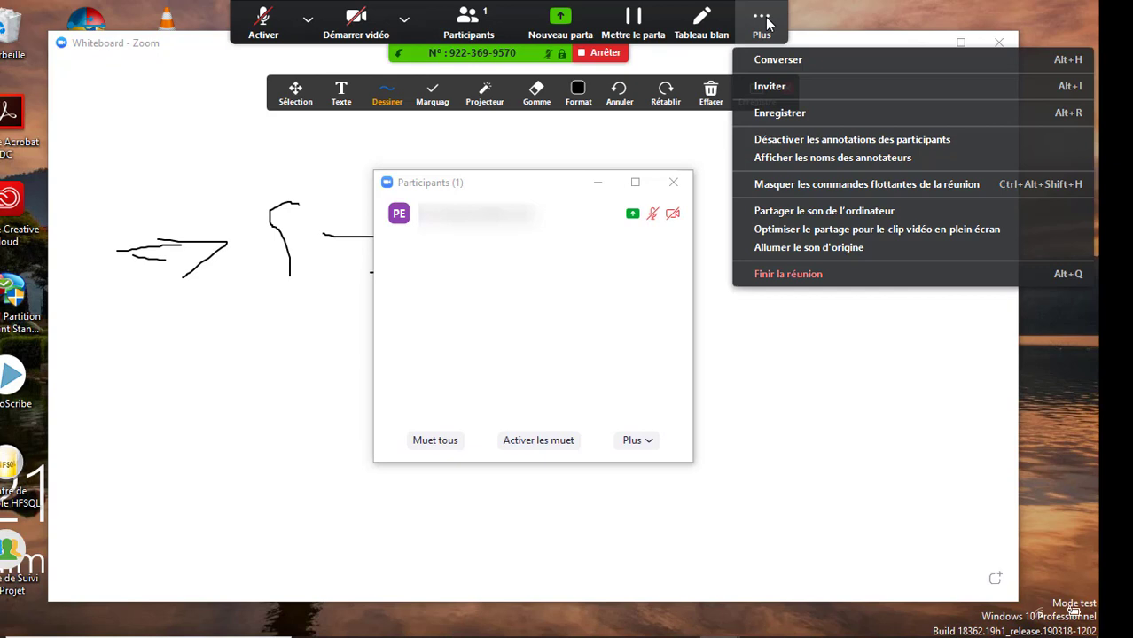
left_click(779, 114)
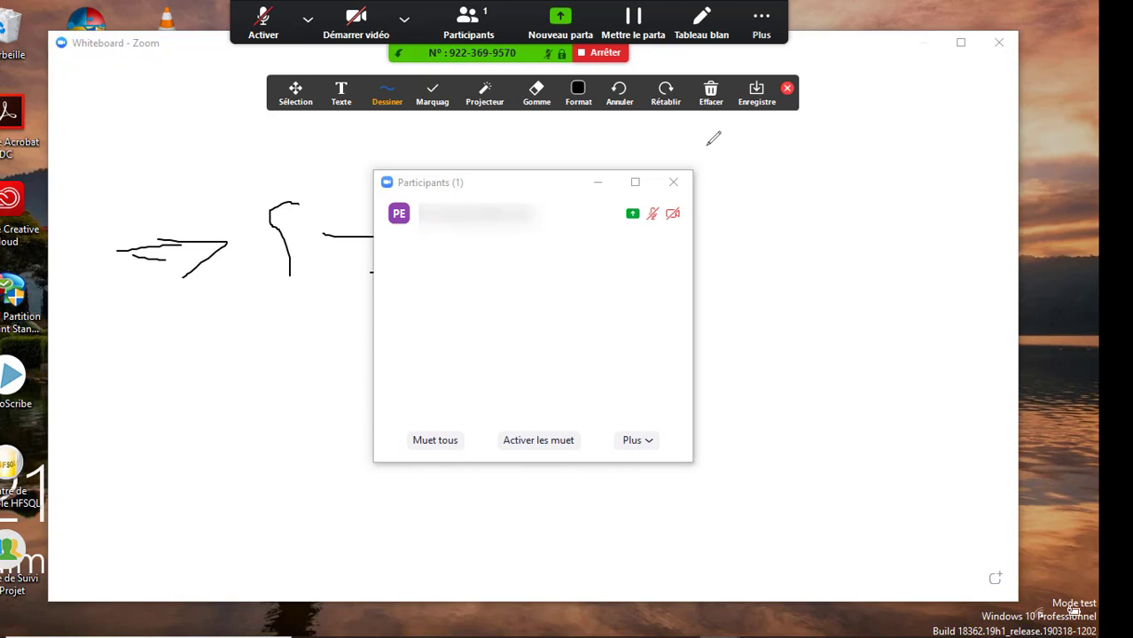
left_click(674, 182)
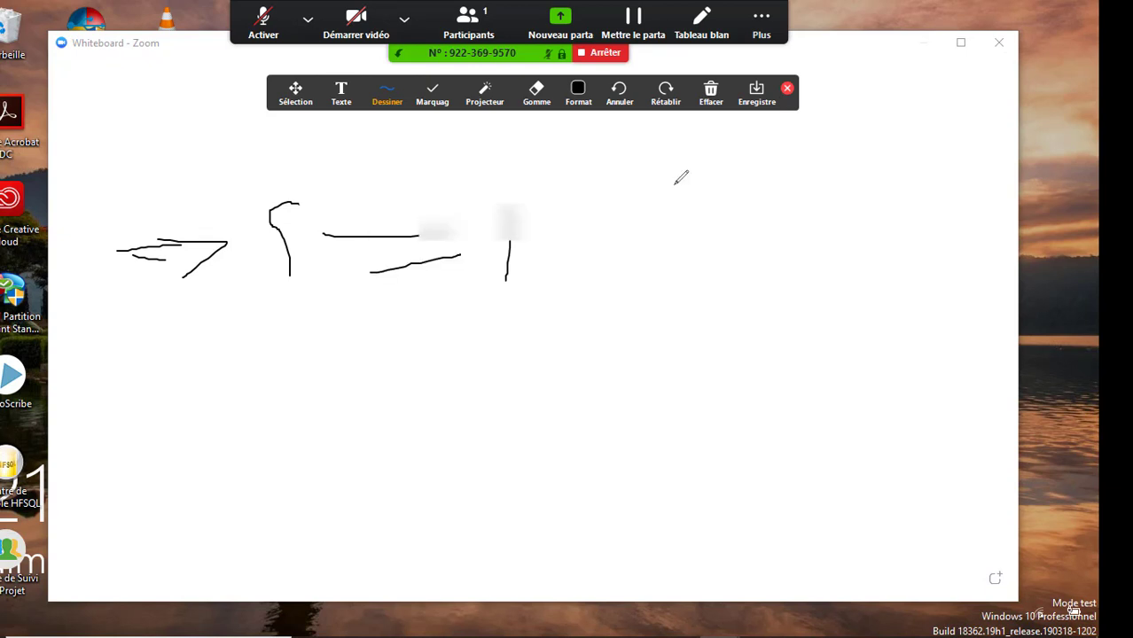
- Open the group conversation, write the message "salut" addressed to Tout le monde, and close the conversation
left_click(782, 16)
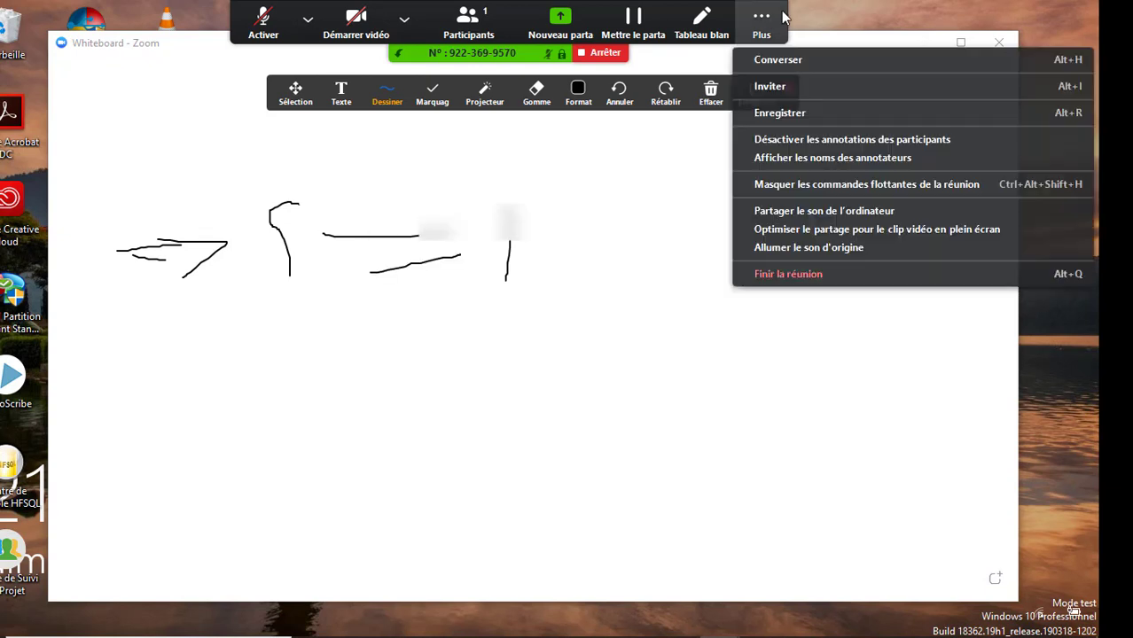
left_click(790, 60)
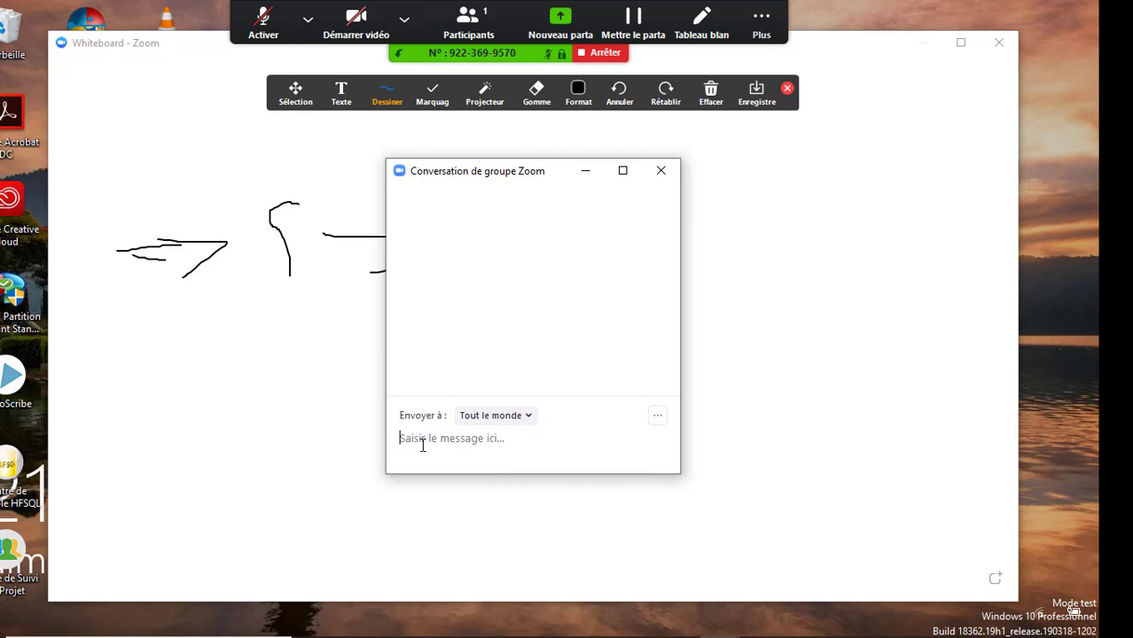
type("bfff")
left_click(530, 414)
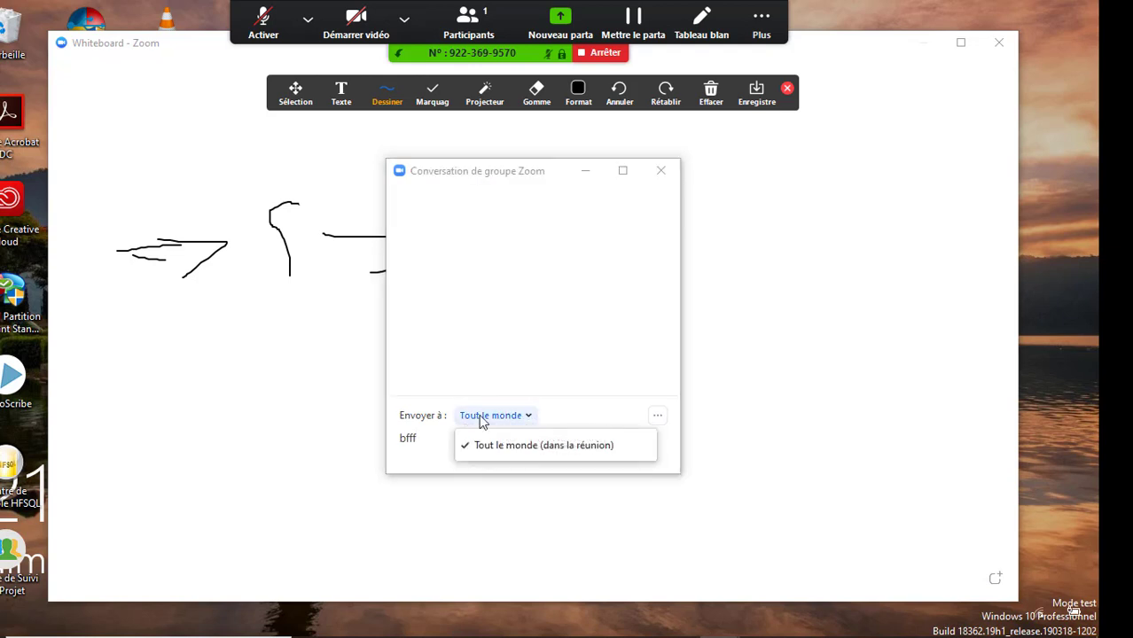
left_click(417, 442)
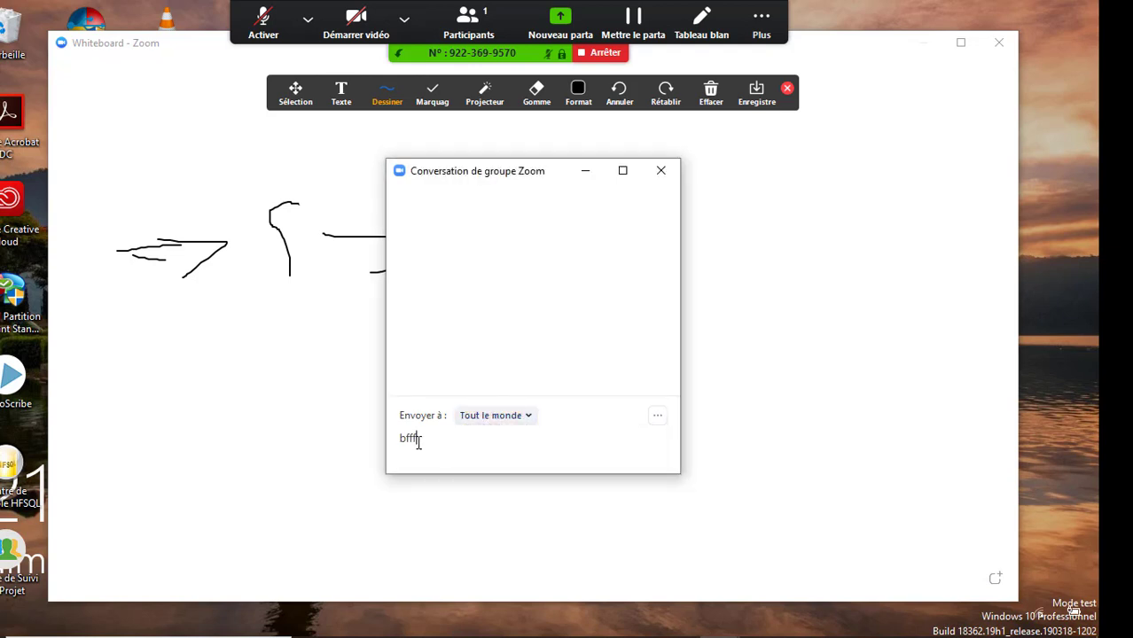
left_click_drag(418, 442, 381, 439)
type("salut")
left_click(660, 170)
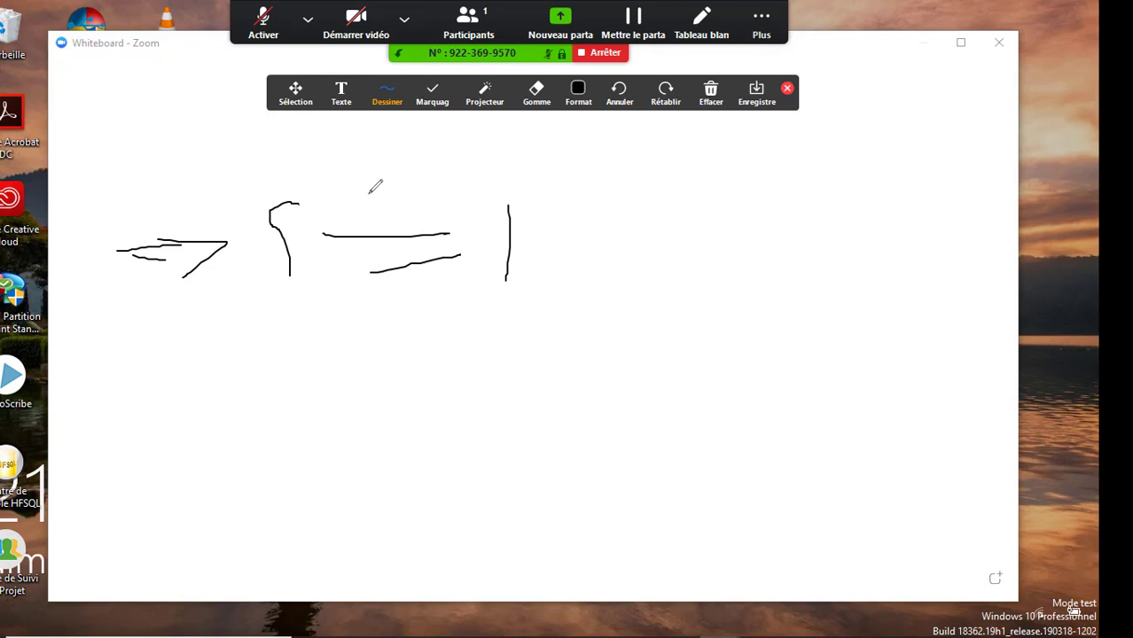
- Add the text "rem1" above the strokes on the whiteboard, then erase all drawings
left_click(342, 96)
left_click(198, 144)
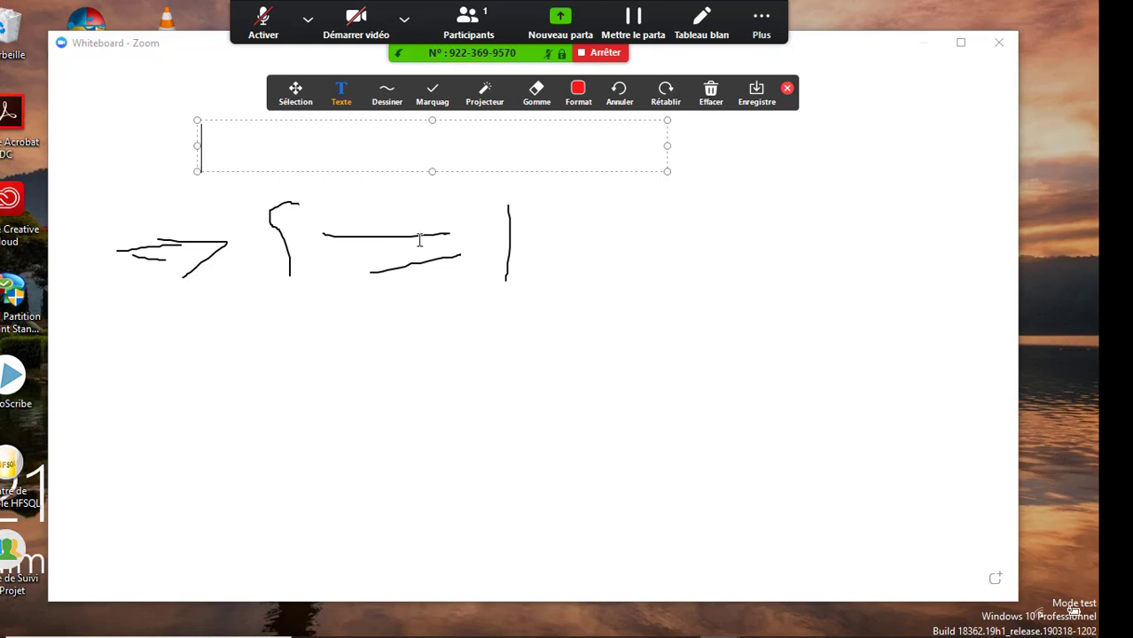
type("rem1")
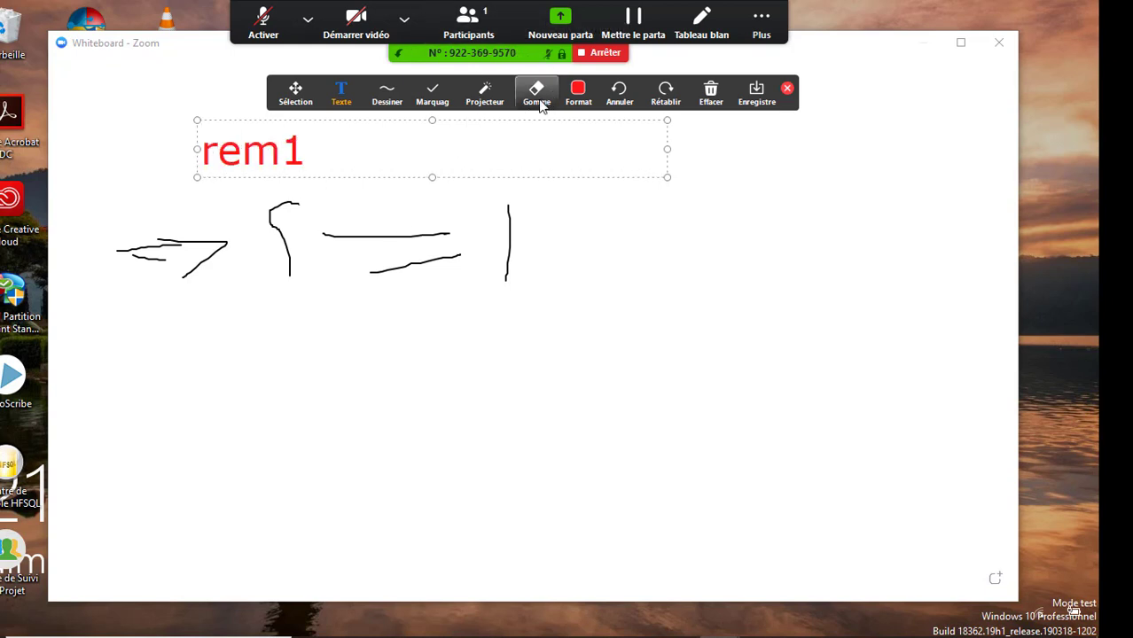
mouse_move(699, 97)
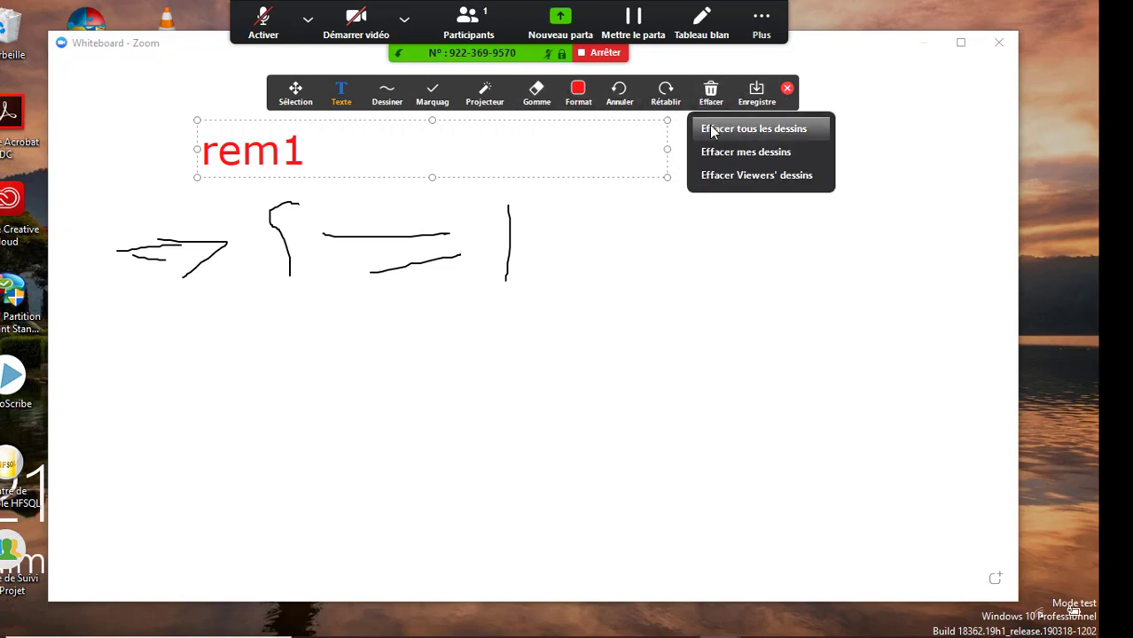
left_click(705, 128)
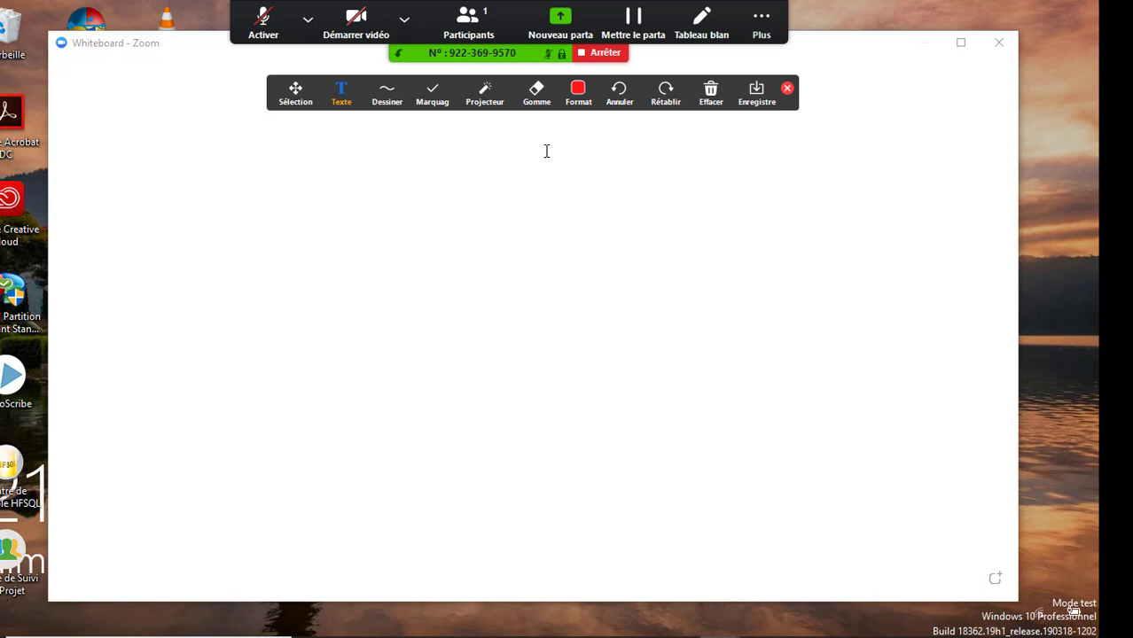
- Share the whole screen (Écran) instead of the whiteboard and minimize the Zoom home window
left_click(579, 94)
left_click(564, 22)
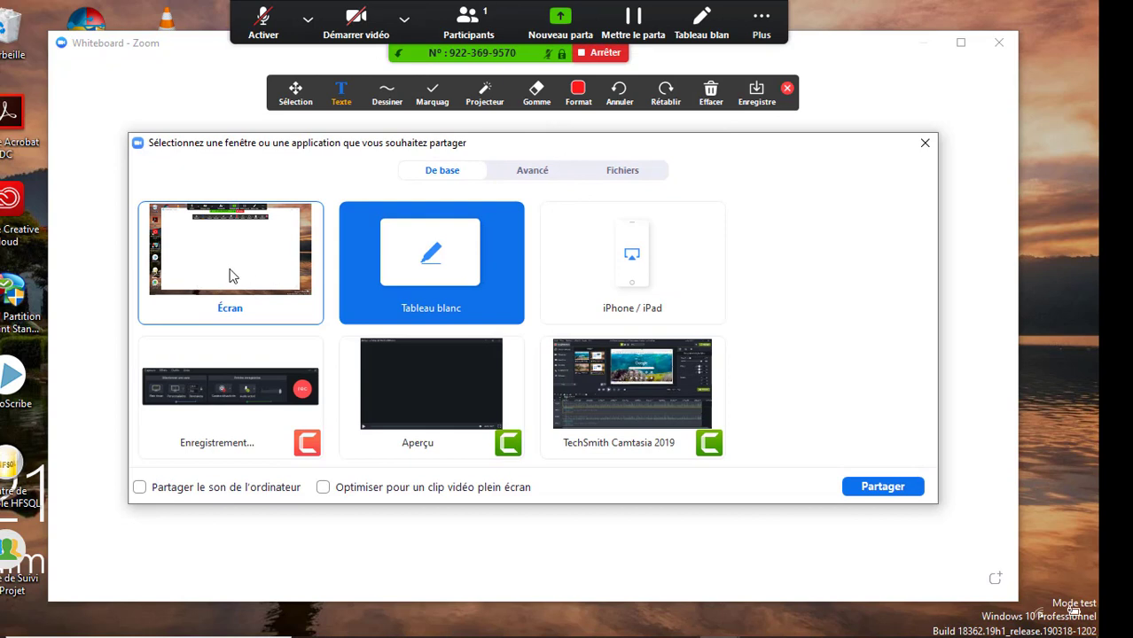
left_click(236, 255)
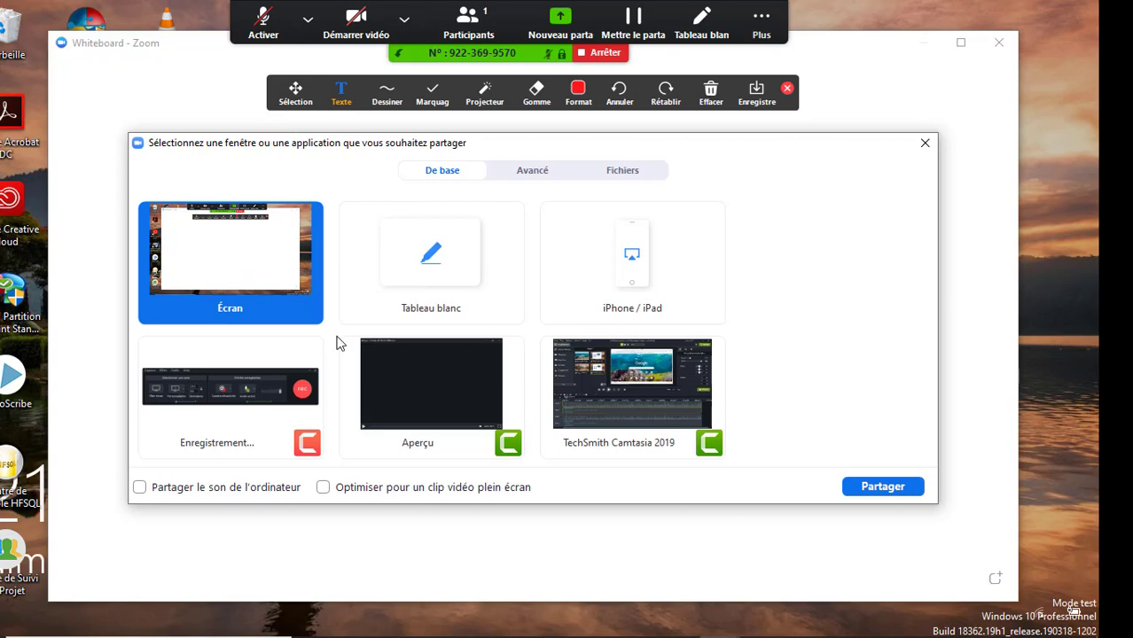
left_click(870, 489)
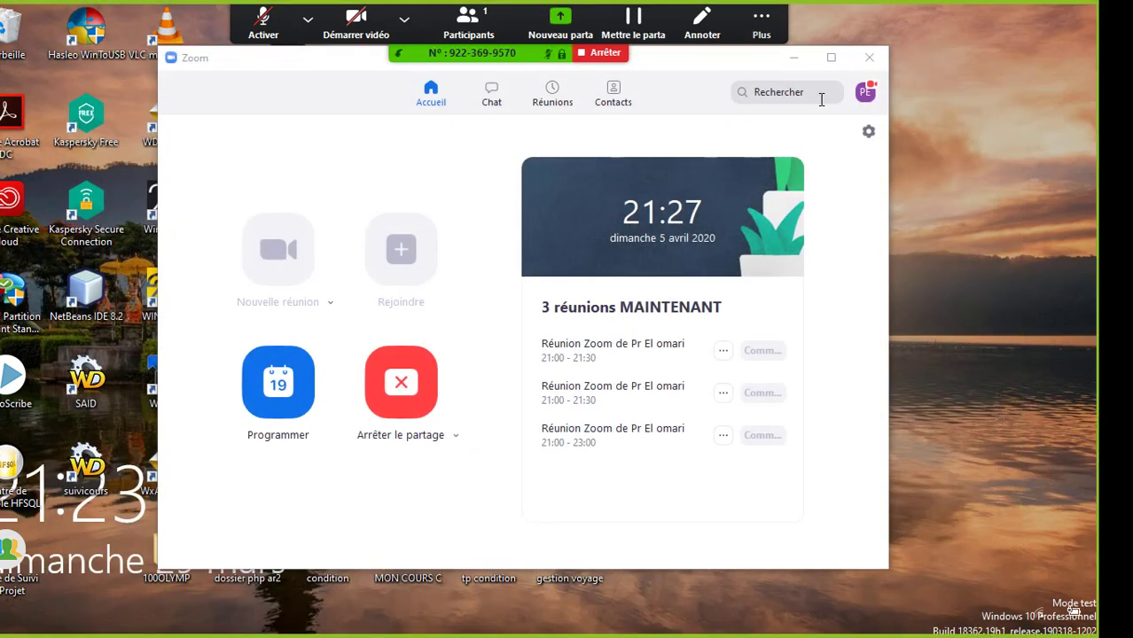
left_click_drag(741, 63, 726, 118)
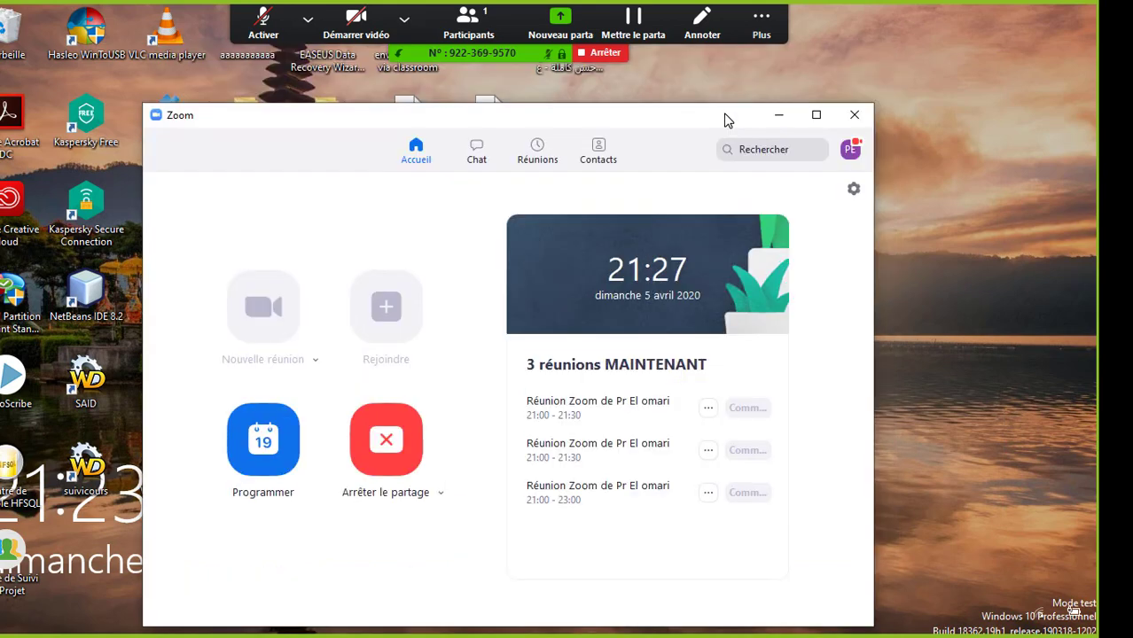
left_click(777, 120)
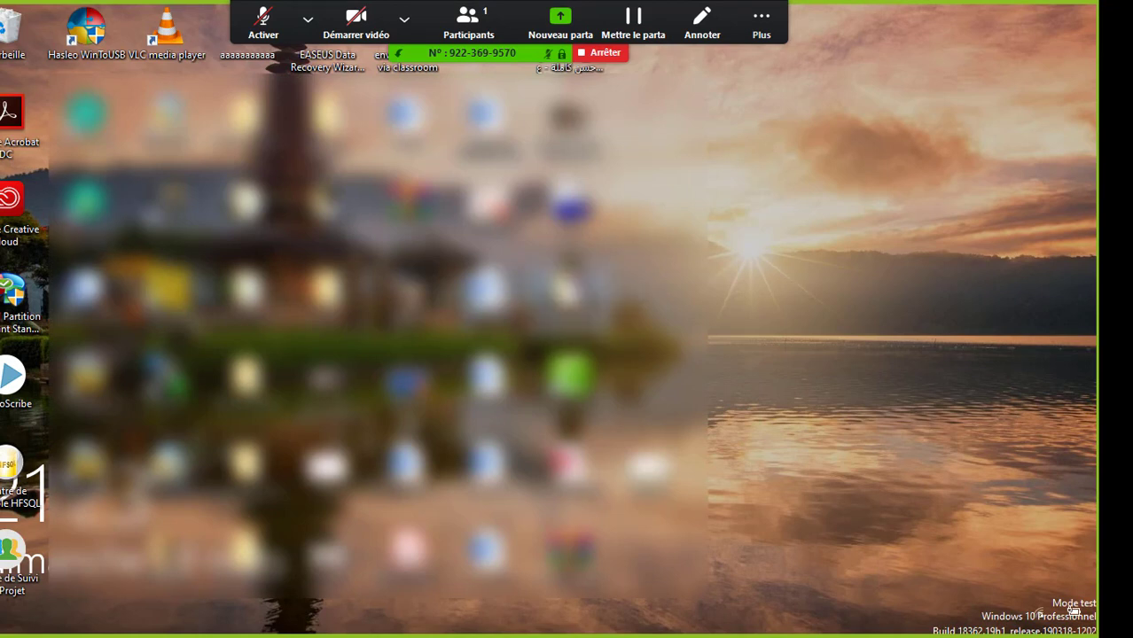
- Switch to PowerPoint, open the recent presentation "mon cours merise 2020" and dismiss the Camtasia add-in welcome dialog
mouse_move(46, 632)
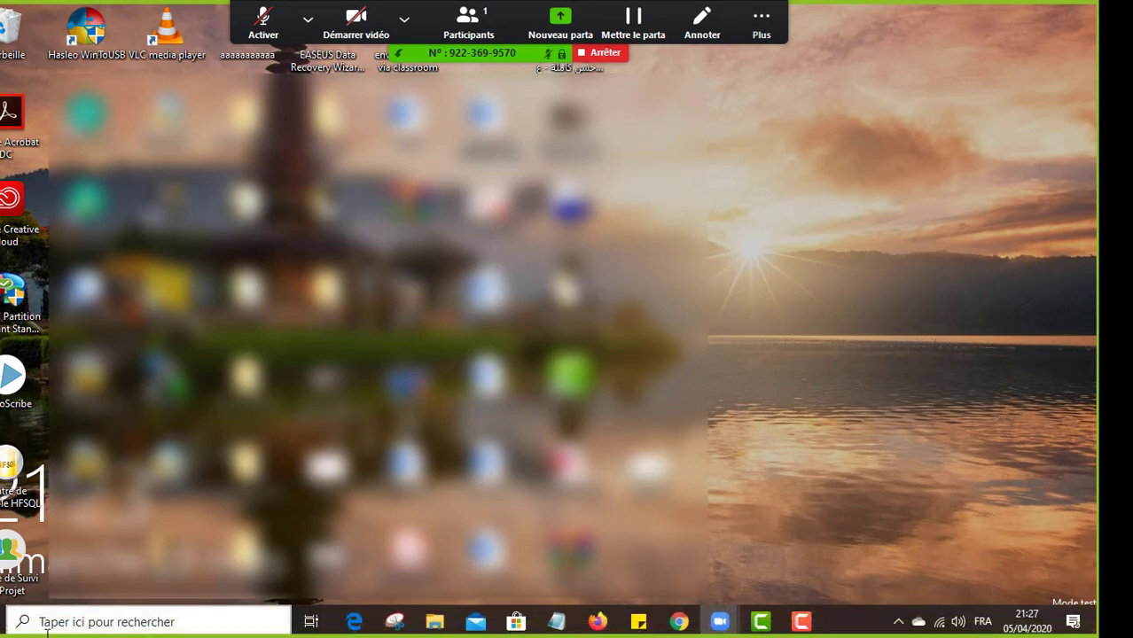
left_click(2, 630)
left_click(75, 622)
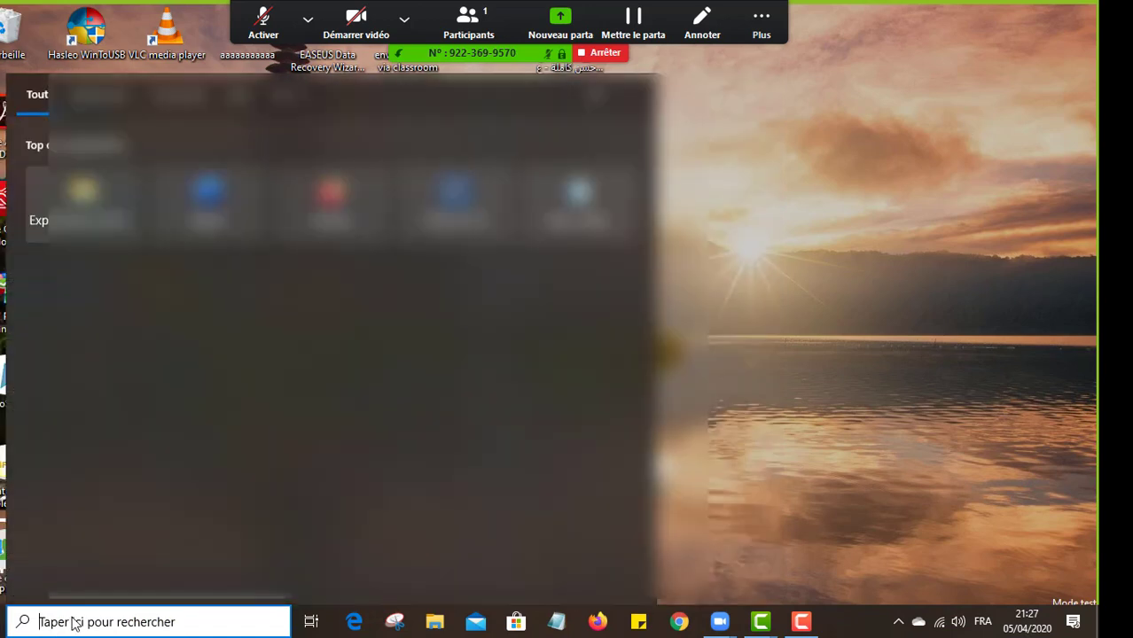
type("po")
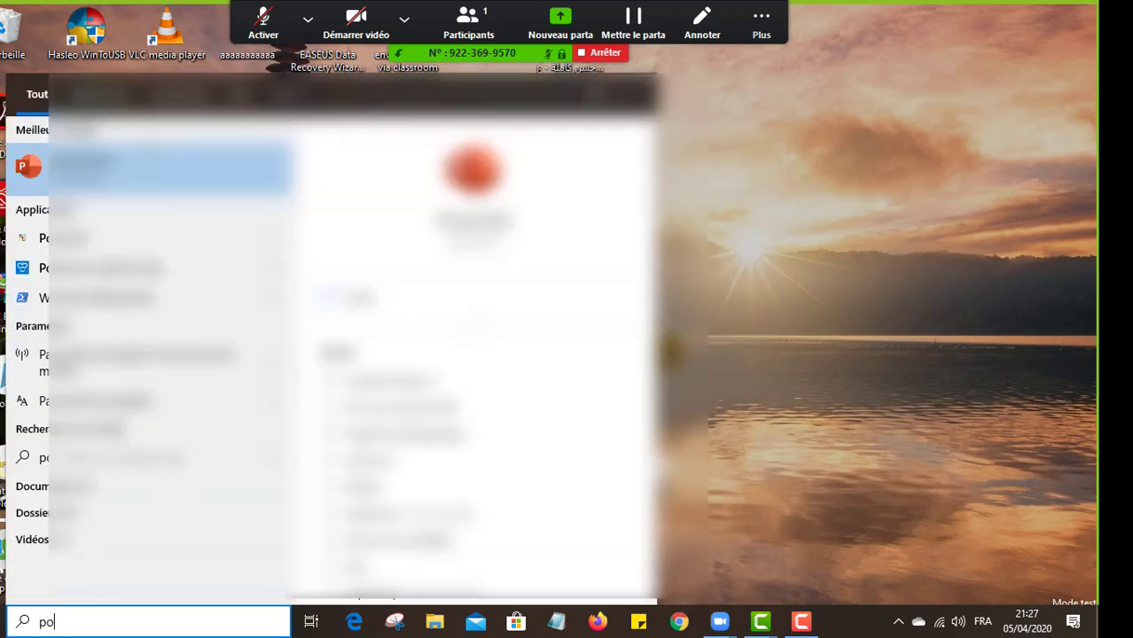
key("Return")
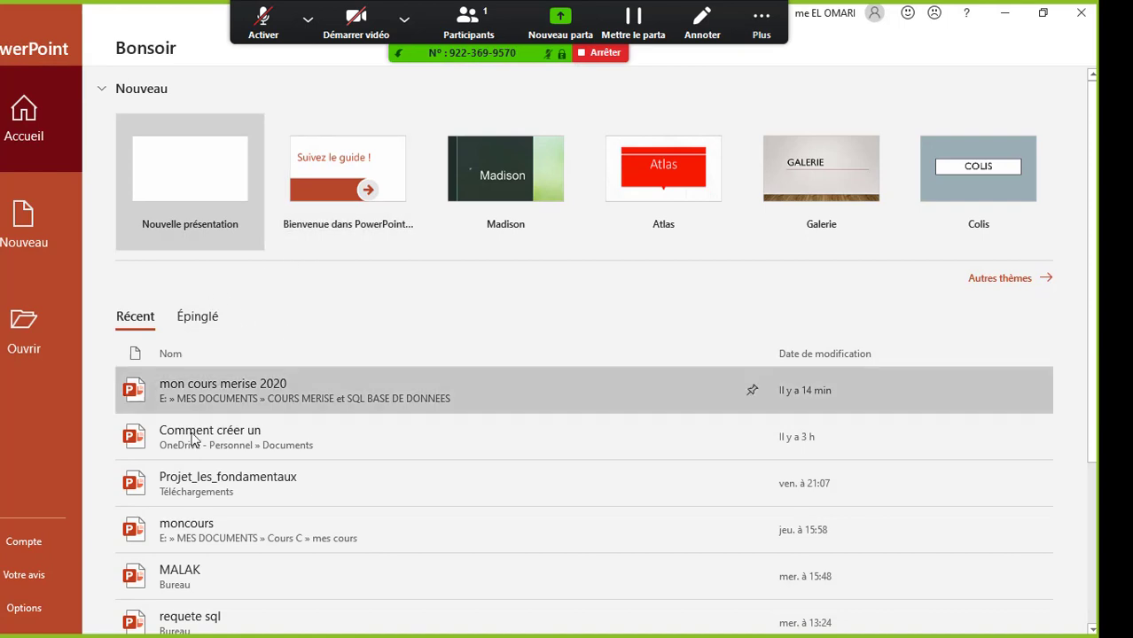
left_click(266, 392)
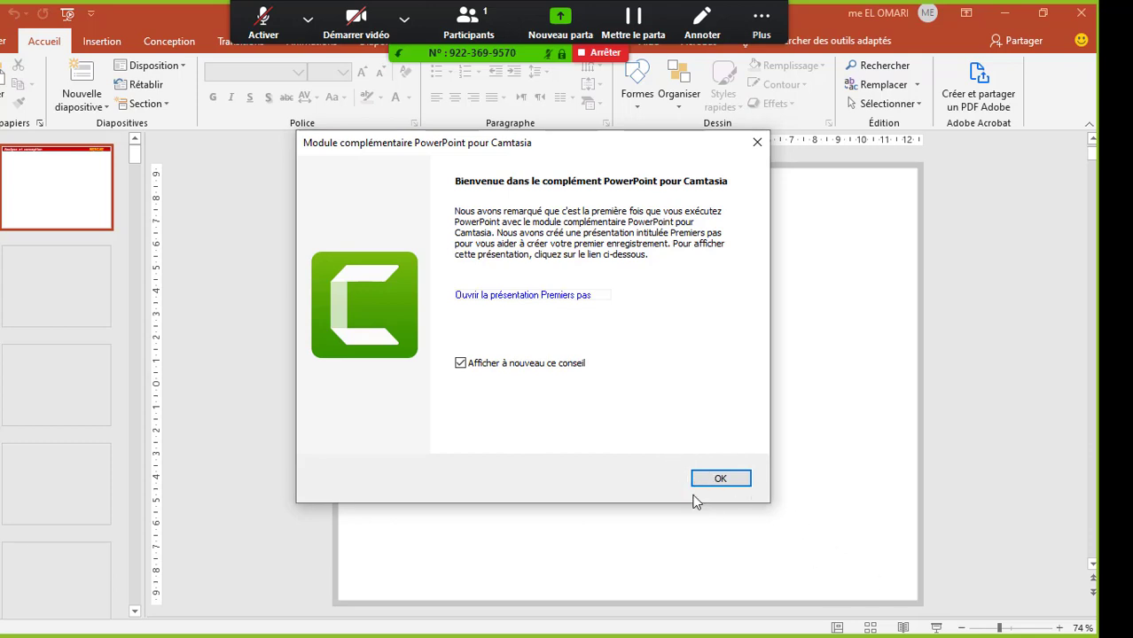
left_click(710, 479)
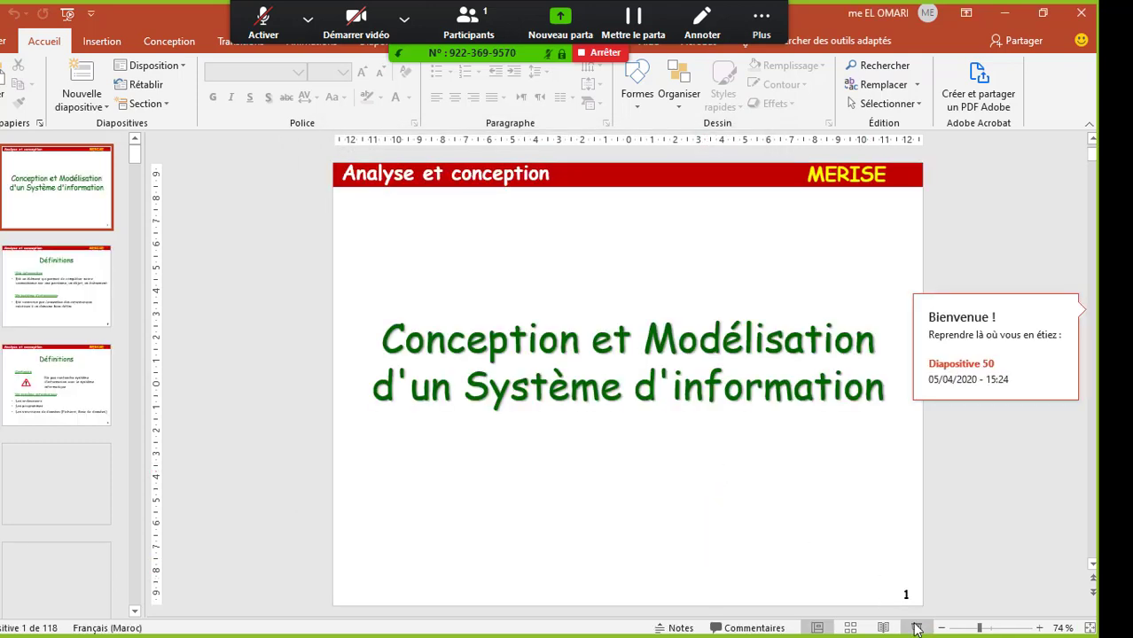
- Run the presentation as a slide show, advance to the Définitions slide and exit the show
left_click(917, 628)
left_click(660, 461)
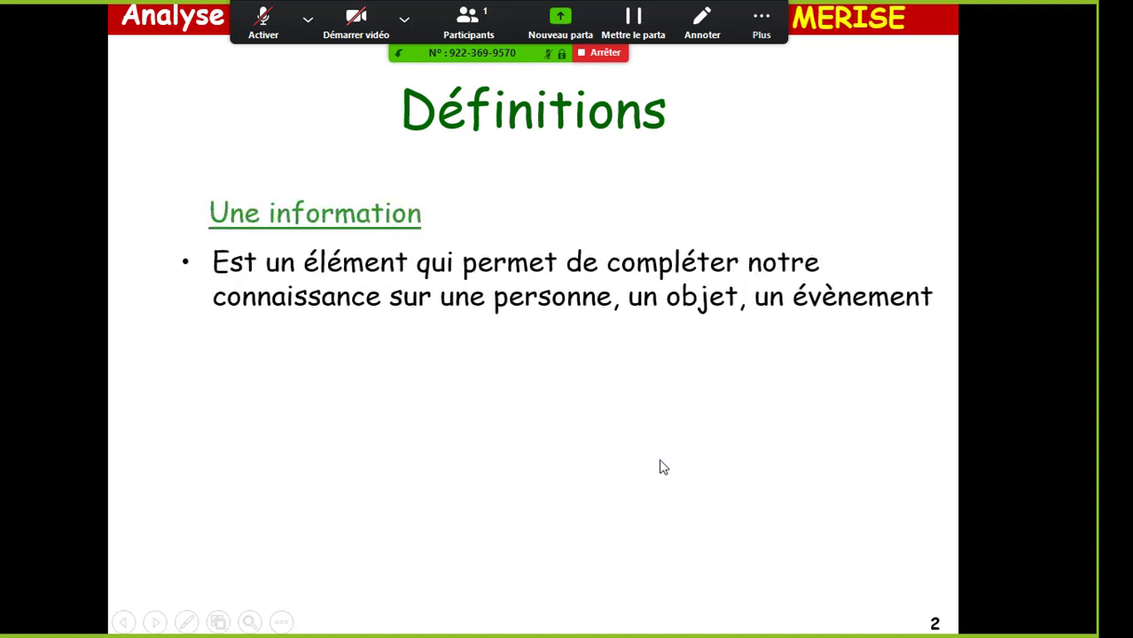
key("Escape")
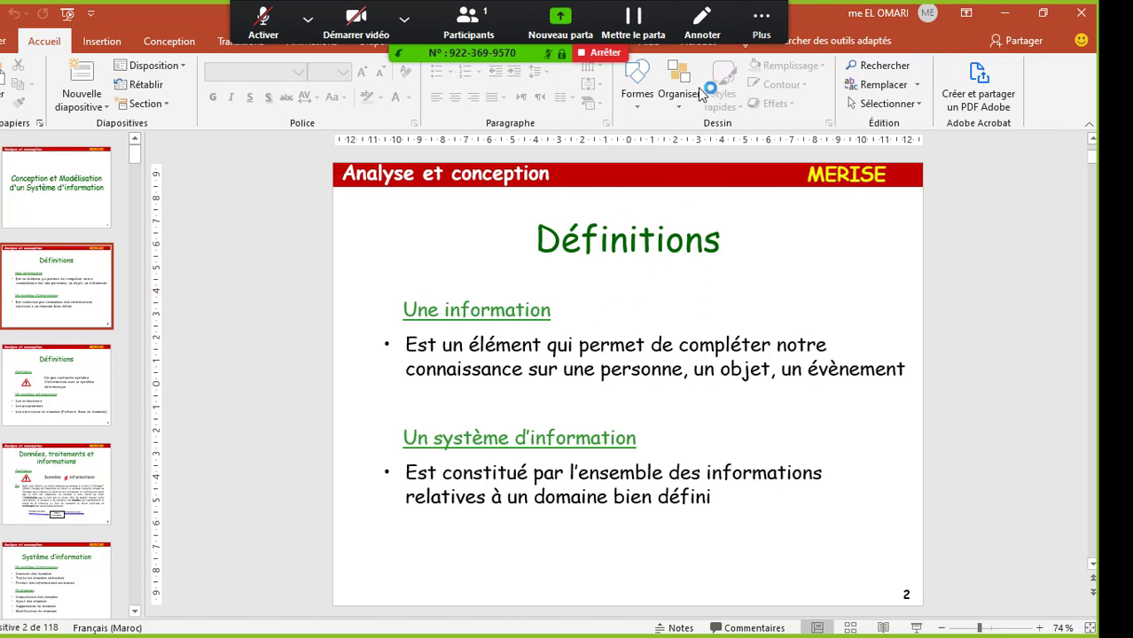
- Switch the Zoom share from the screen back to a Tableau blanc
left_click(561, 20)
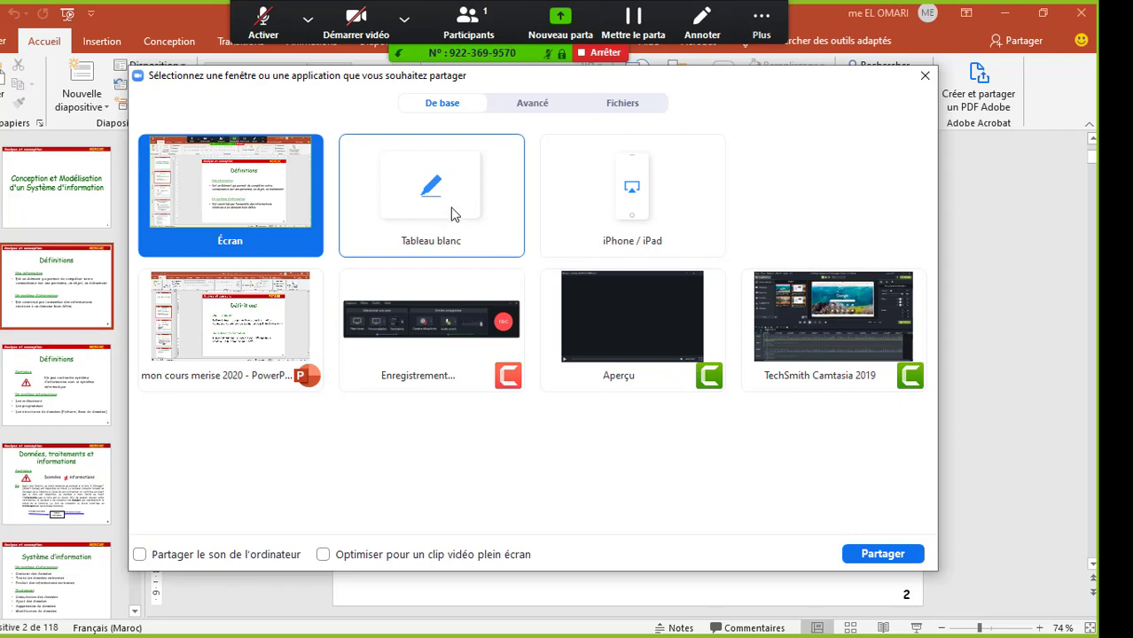
left_click(454, 215)
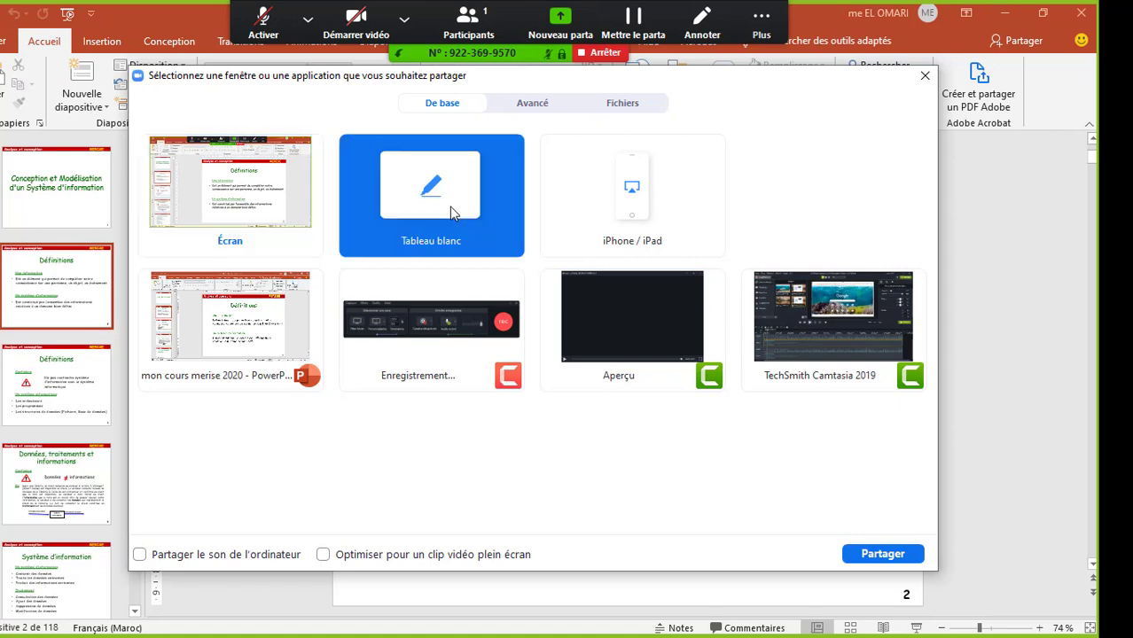
left_click(882, 557)
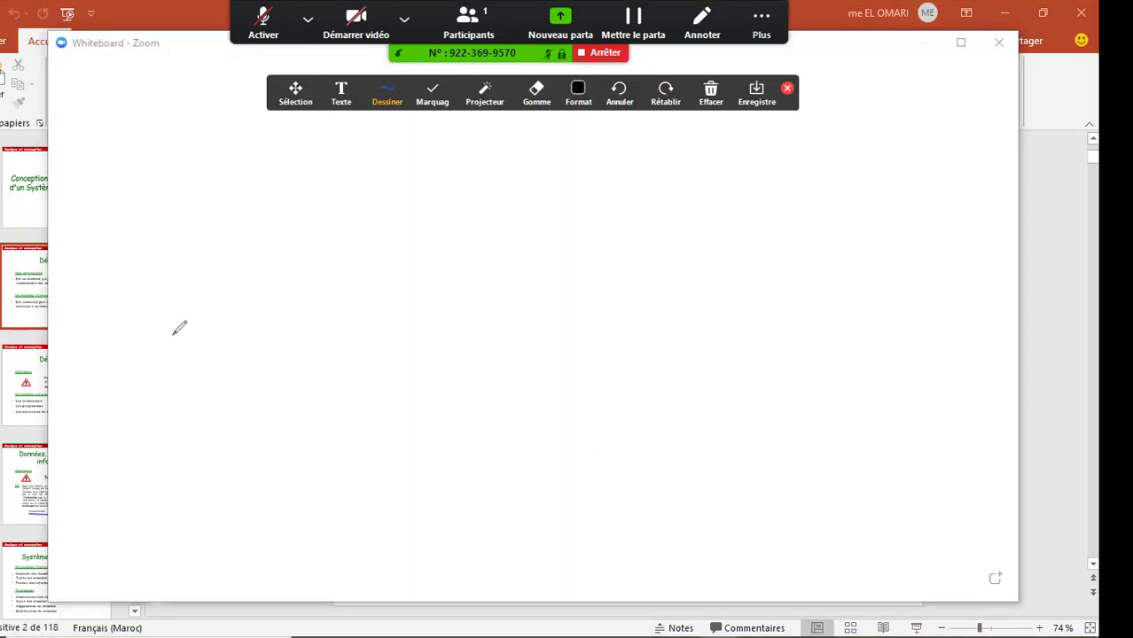
- Draw freehand black strokes and a large arrow pointing right across the blank whiteboard
mouse_move(174, 334)
left_mouse_down()
mouse_move(209, 279)
mouse_move(208, 310)
left_mouse_up()
mouse_move(258, 242)
left_mouse_down()
mouse_move(393, 310)
mouse_move(466, 308)
mouse_move(781, 224)
left_mouse_up()
left_click_drag(623, 330, 832, 277)
left_click_drag(741, 187, 669, 414)
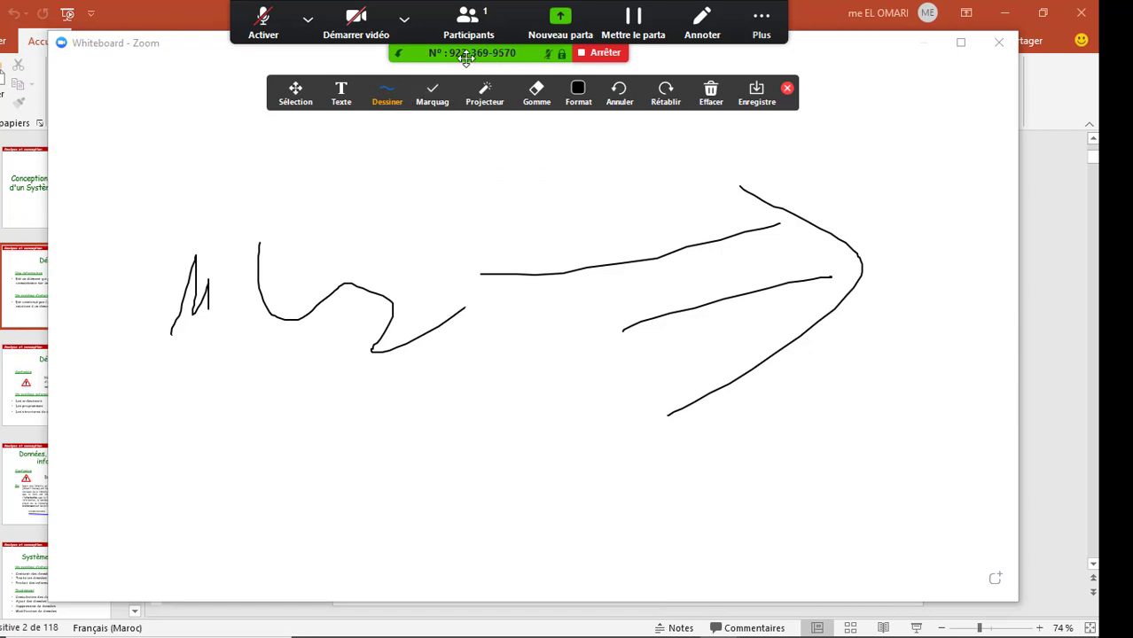
mouse_move(570, 89)
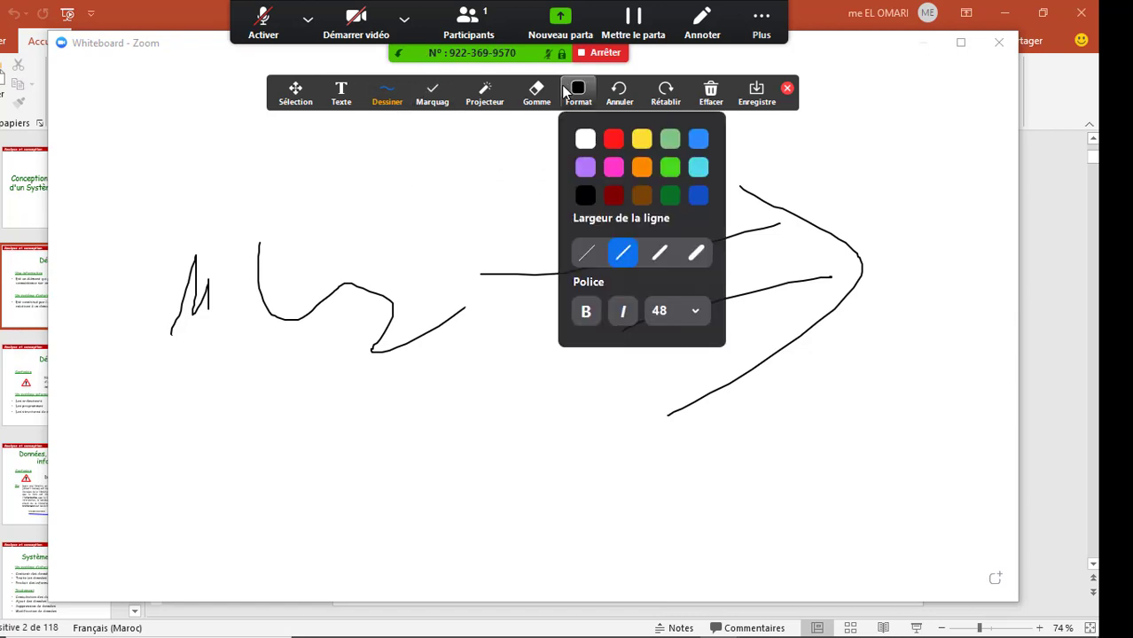
- Share the "mon cours merise 2020" PowerPoint window in place of the whiteboard
left_click(560, 18)
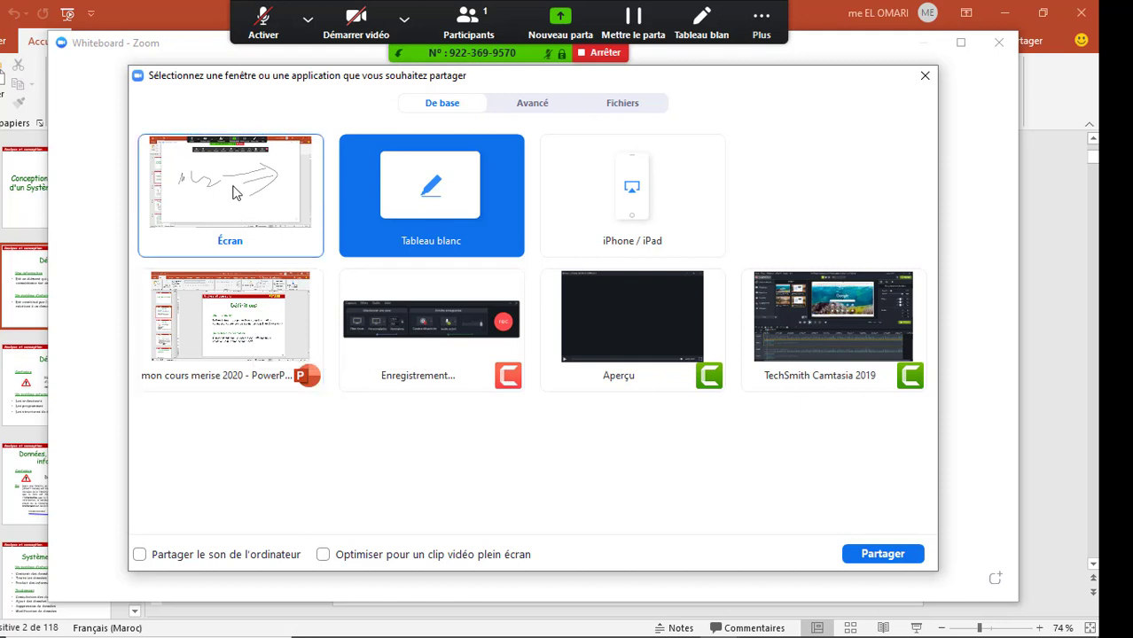
left_click(235, 328)
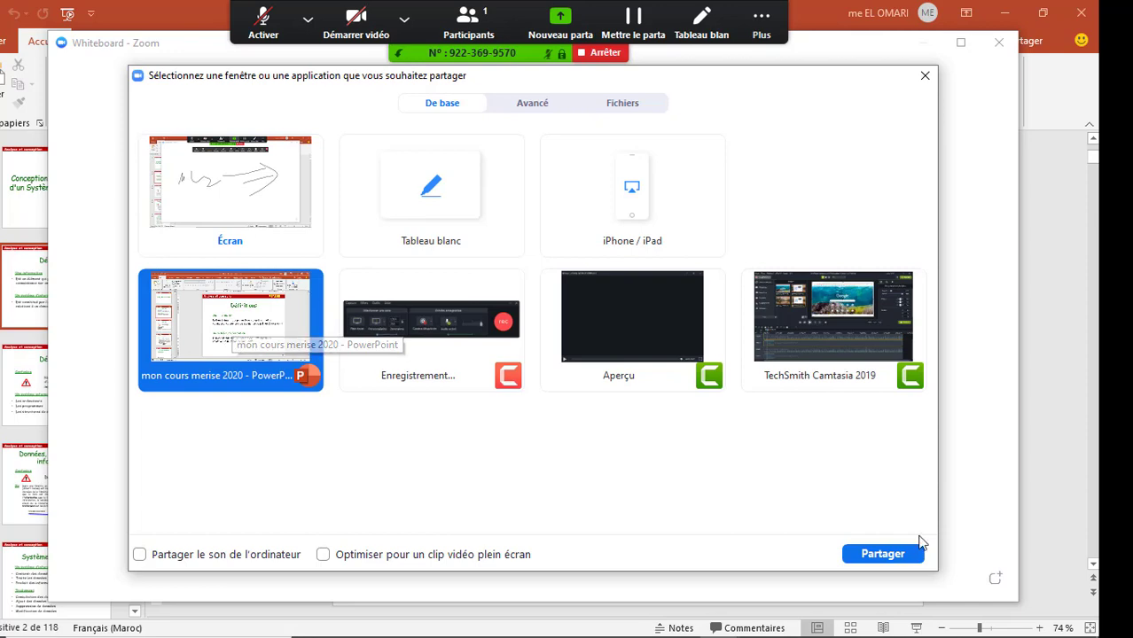
left_click(883, 556)
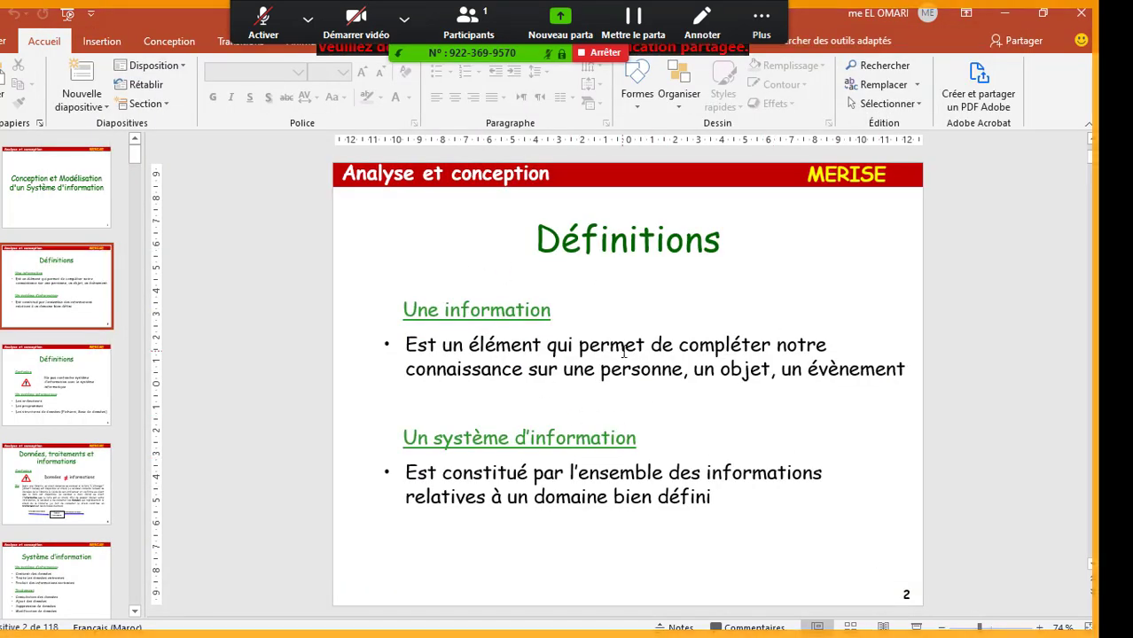
left_click(562, 18)
left_click(248, 203)
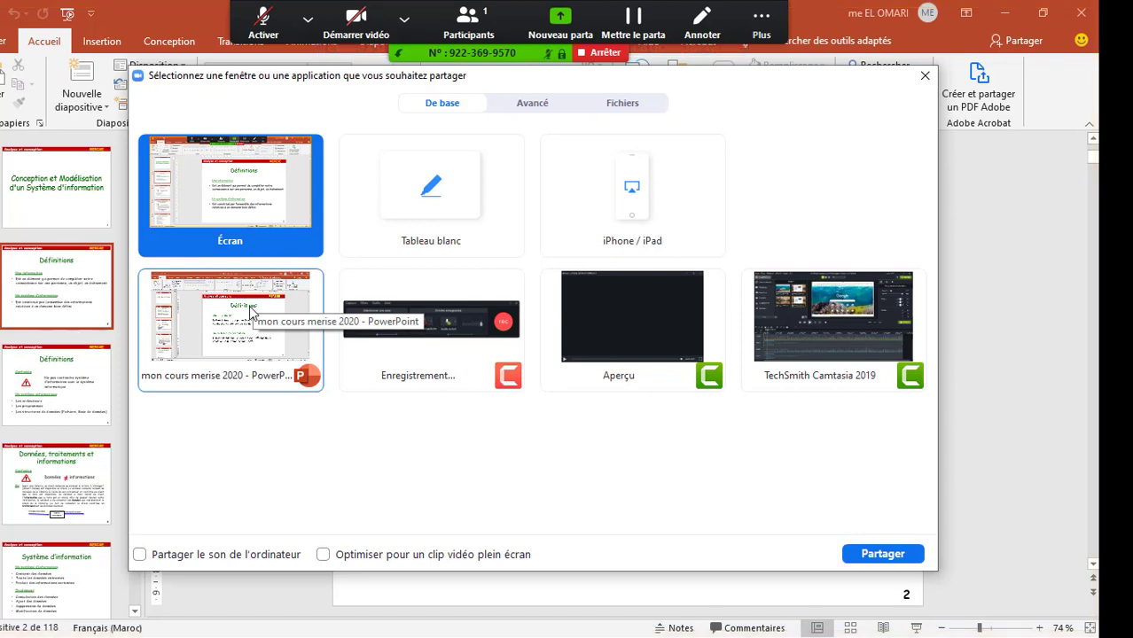
left_click(924, 76)
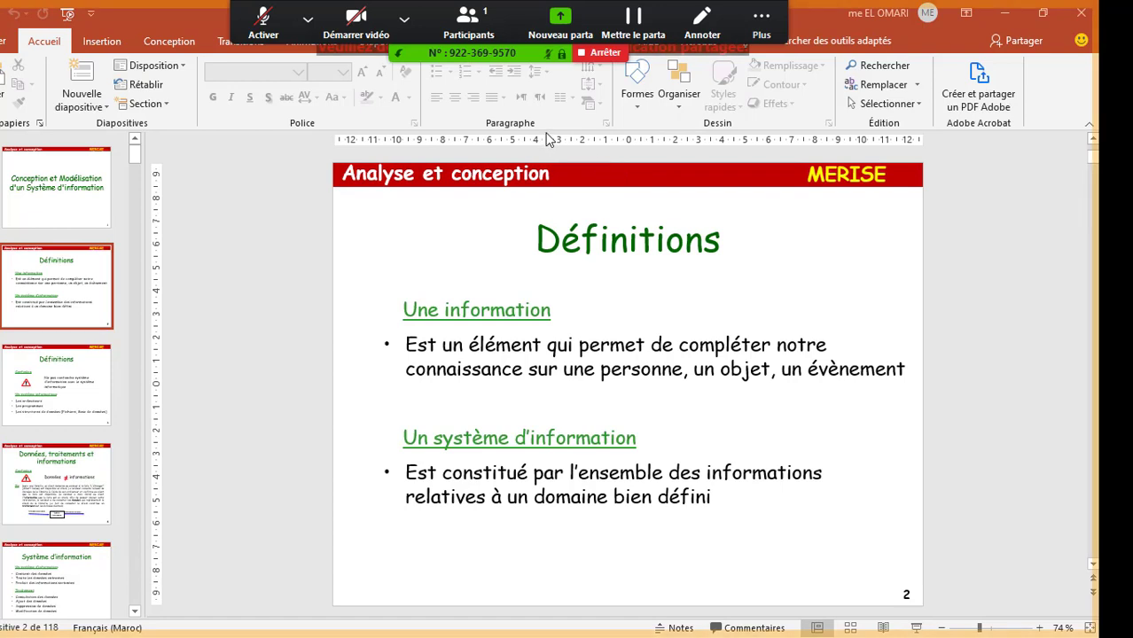
- Show the meeting's audio options for the microphone and speakers
left_click(308, 19)
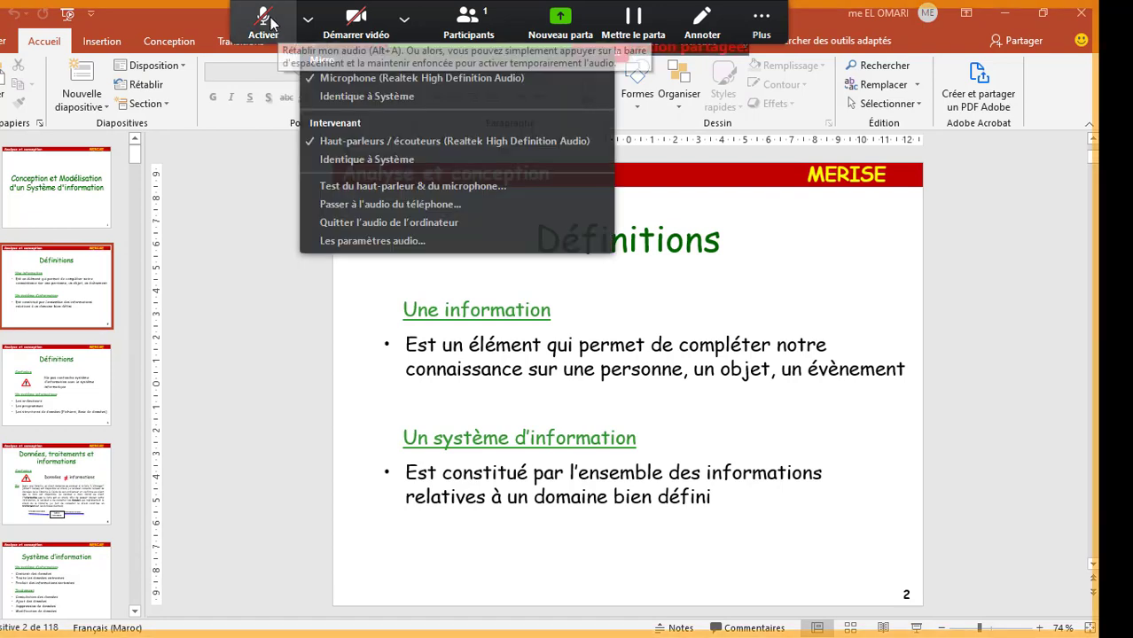